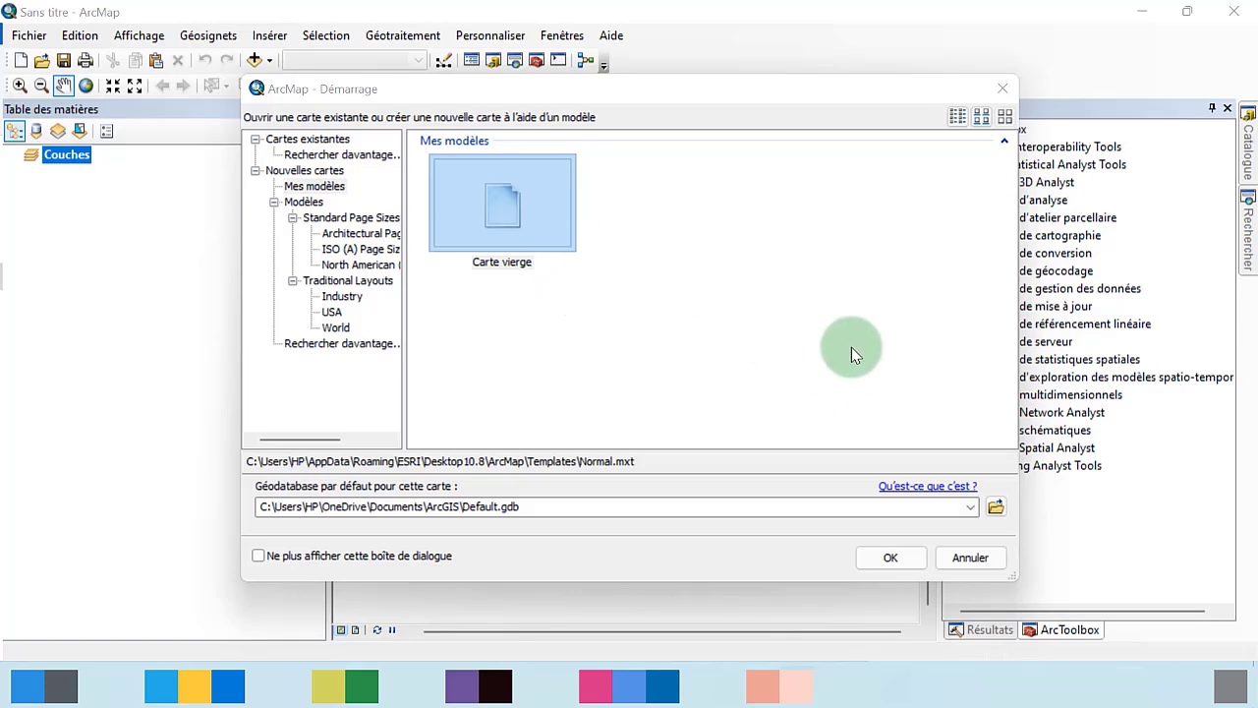
Dismiss the startup dialog and enlarge the map area by docking the Mise en page toolbar and narrowing both side panels.
left_click(969, 557)
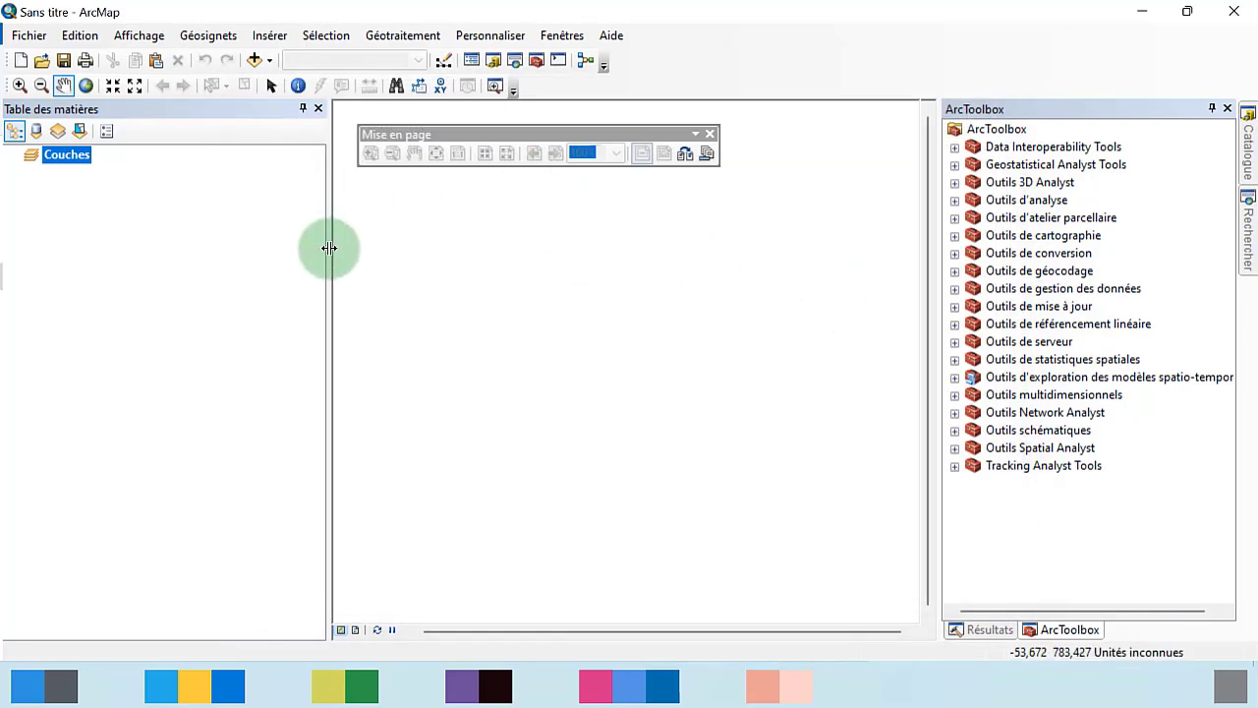
left_click_drag(329, 247, 199, 248)
left_click_drag(519, 134, 718, 89)
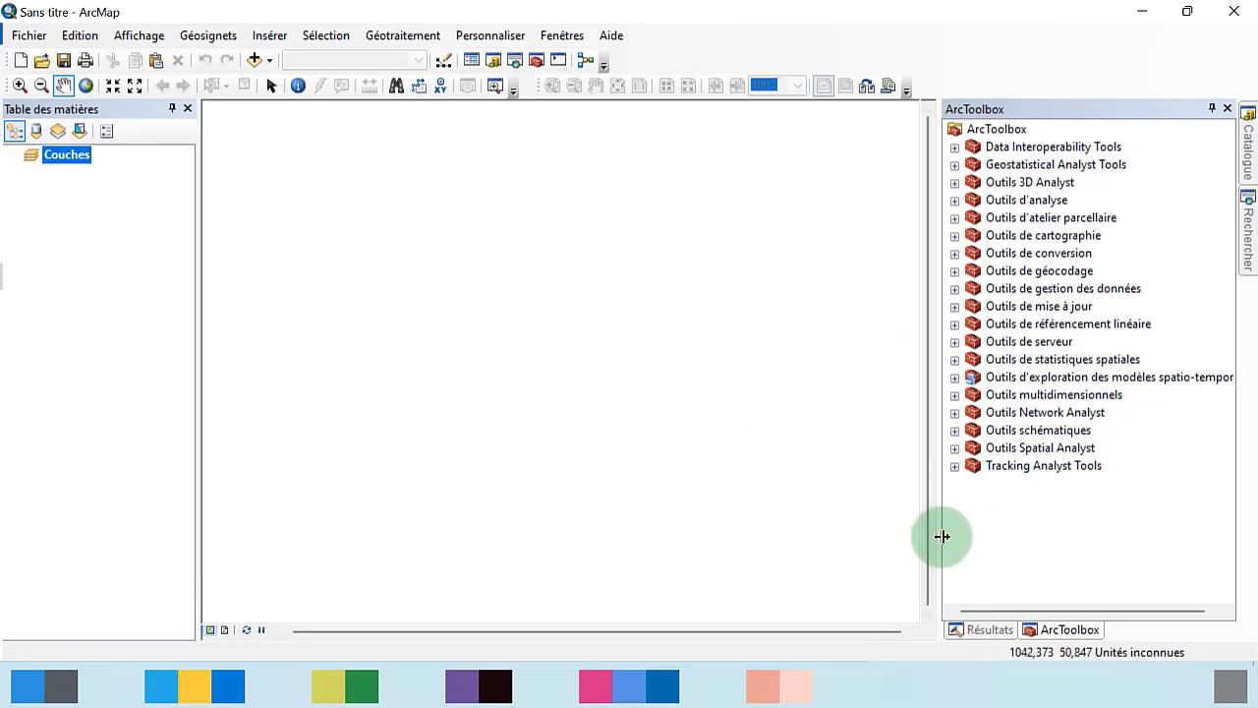
left_click_drag(941, 536, 971, 537)
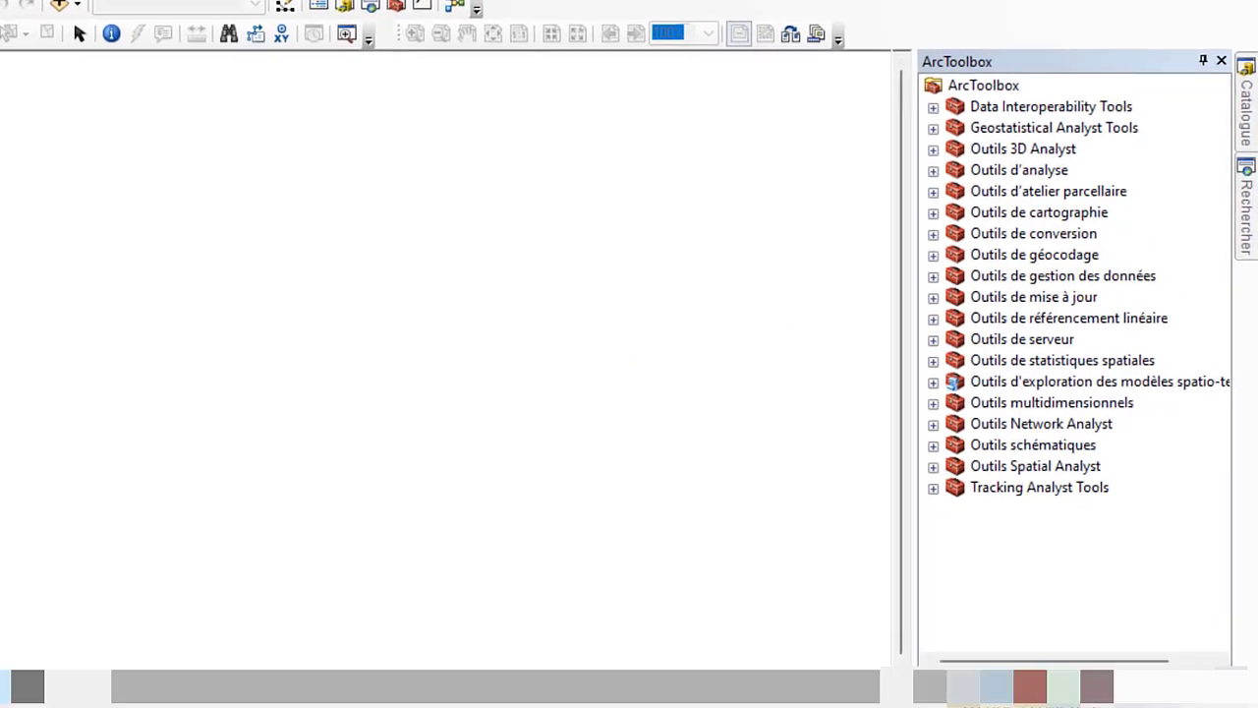
Add a catalog folder connection to D:\EcoGeoData Sarlu\Projets_clients\Formations\Demande des tutos personnalisés_télédétection.
left_click(1246, 98)
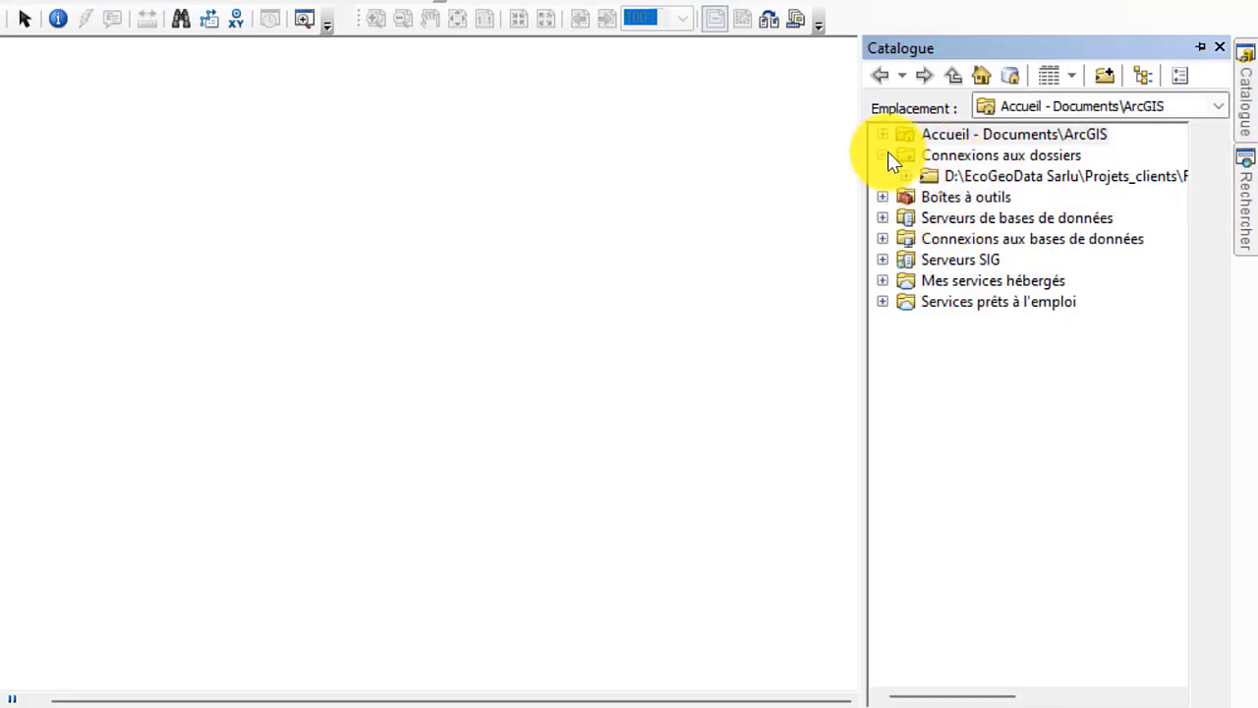
left_click(924, 155)
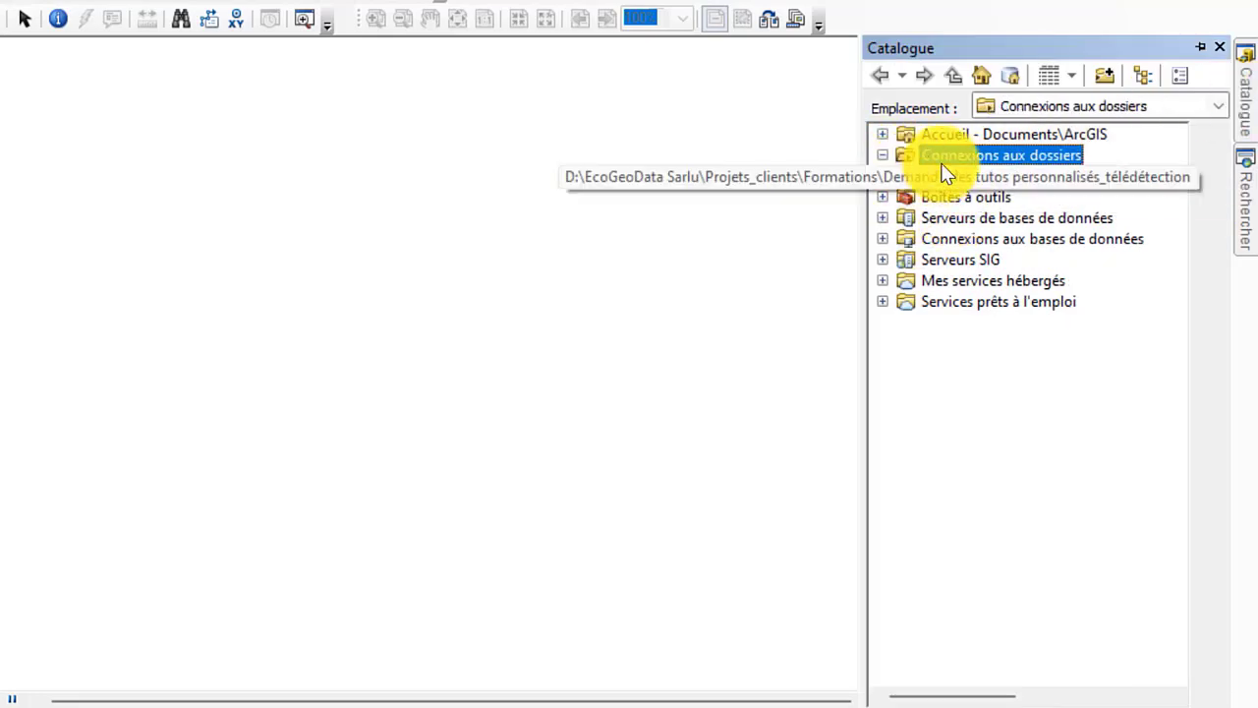
right_click(959, 155)
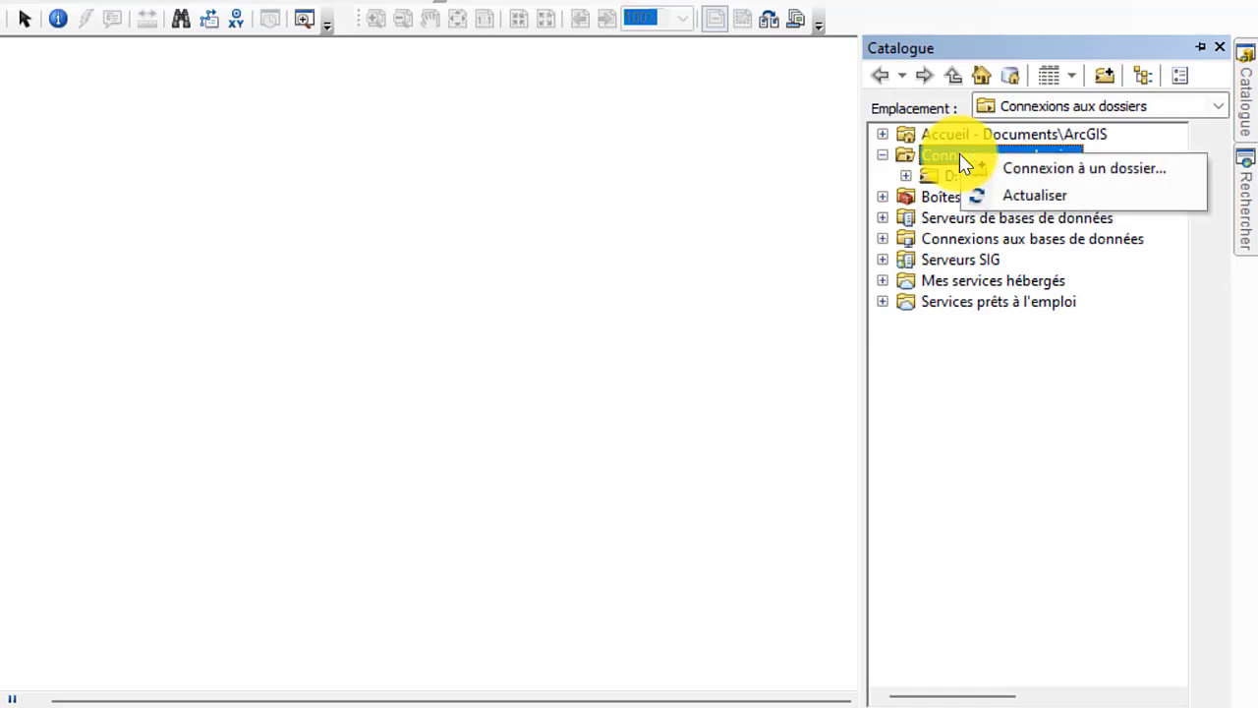
left_click(1027, 169)
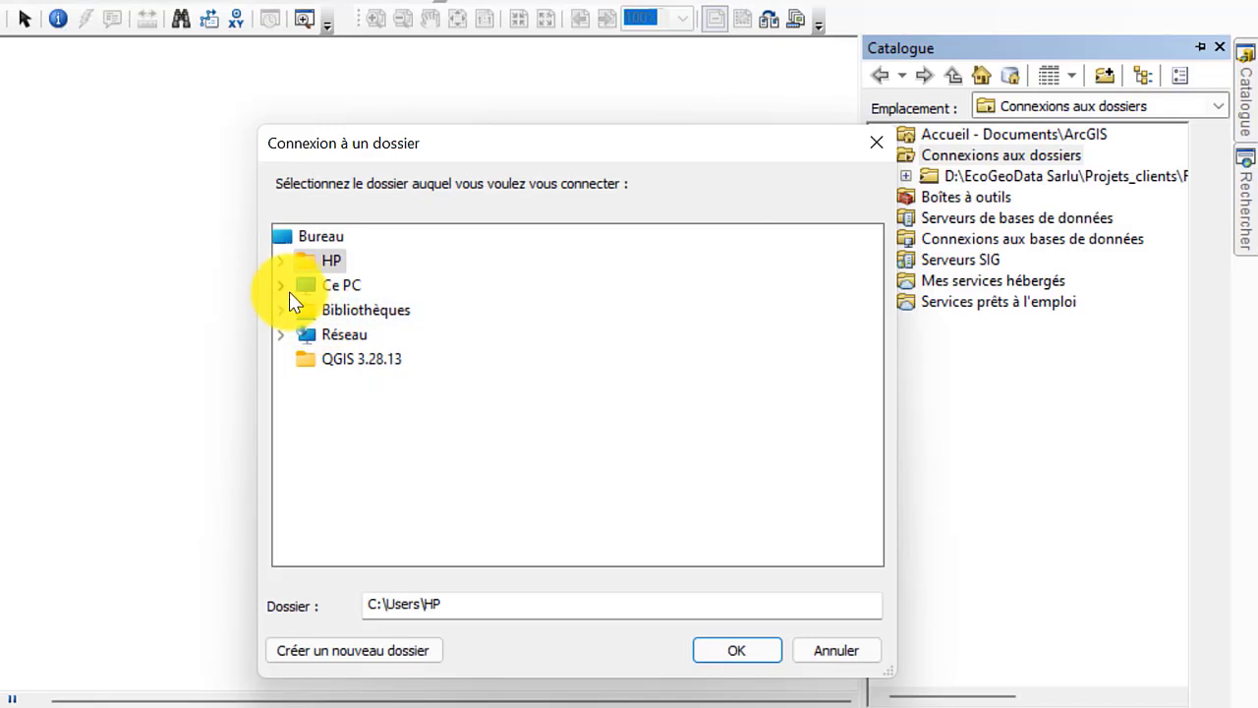
left_click(280, 285)
left_click(303, 479)
scroll(442, 490, "down", 1)
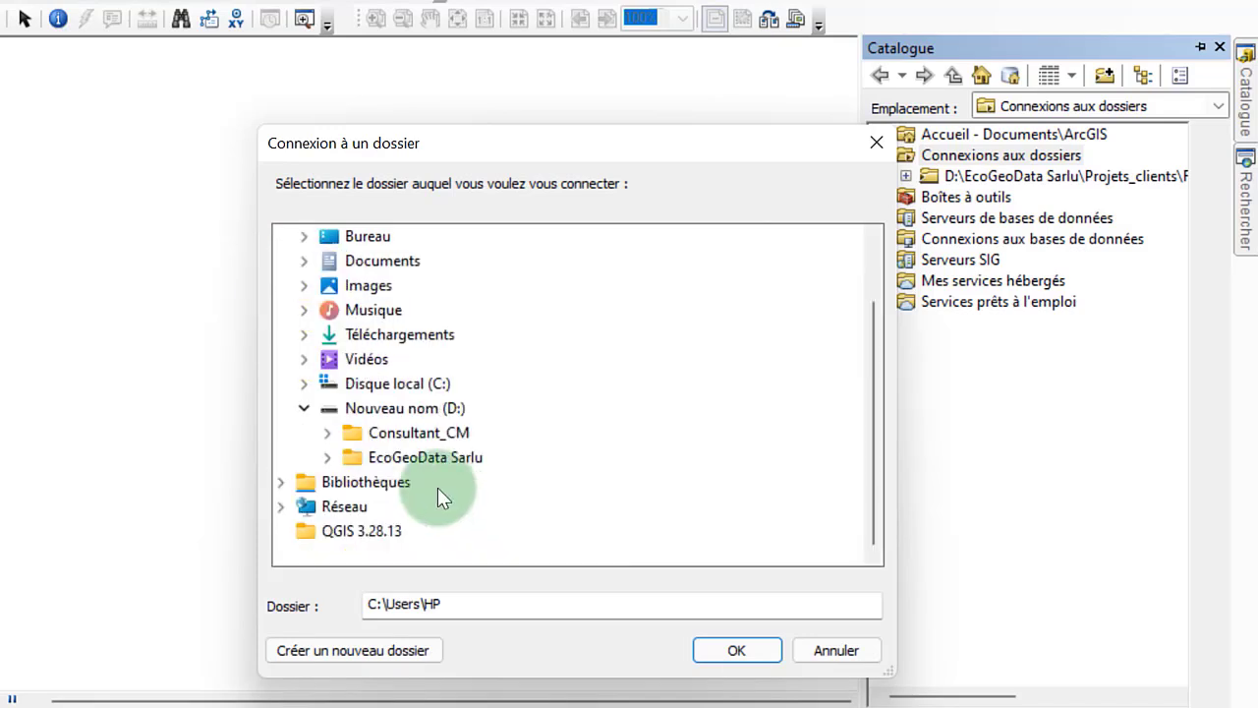
left_click(501, 460)
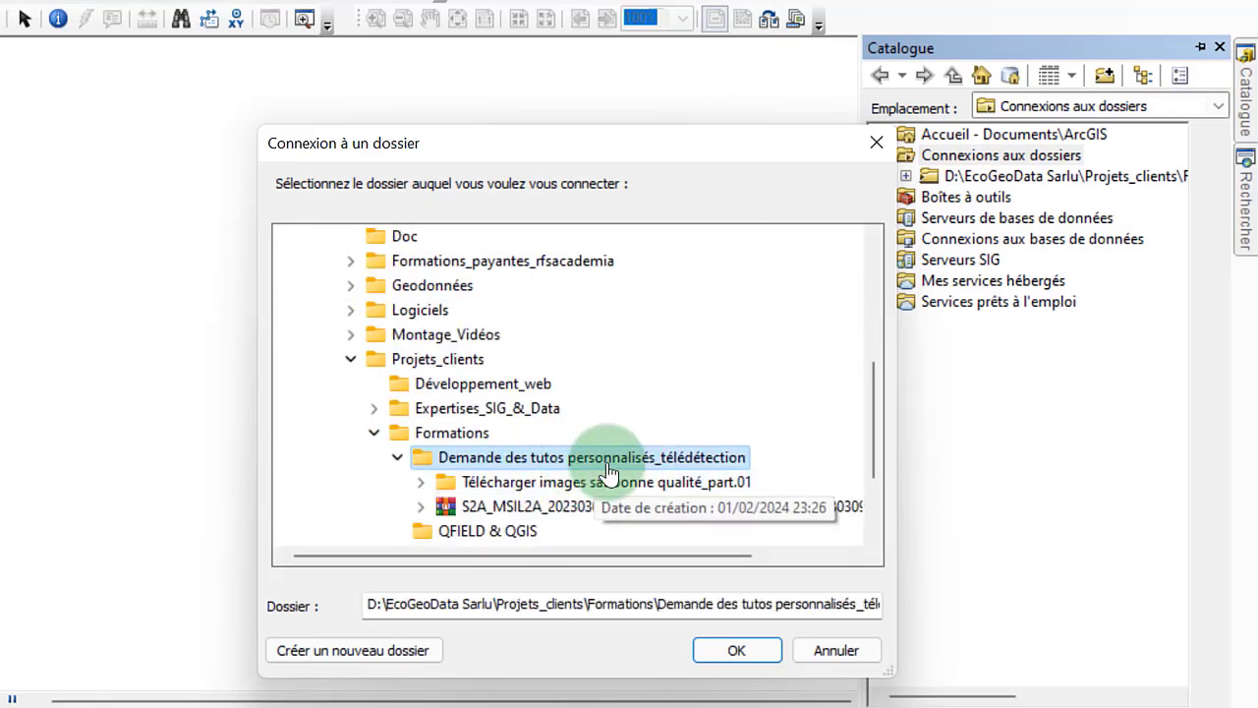
left_click(754, 653)
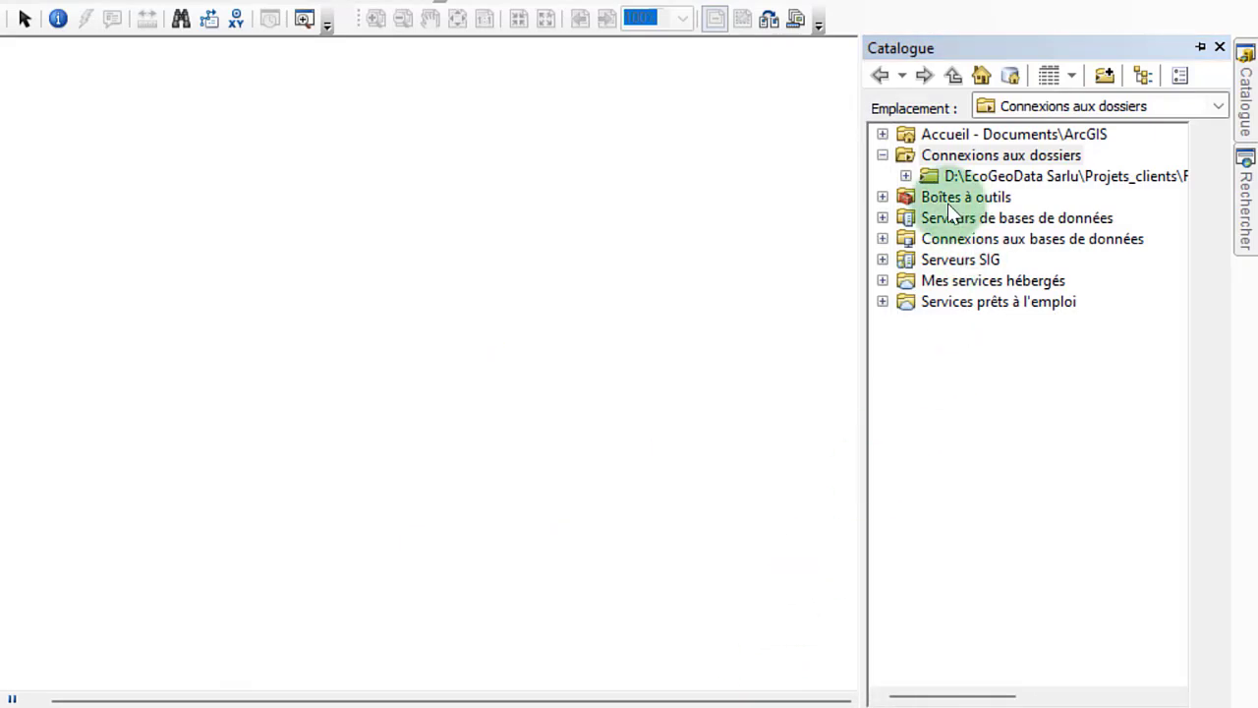
Add the rasters s05_e012_3arc_v2.tif and s05_e011_3arc_v2.tif from the connected folder to the map.
left_click(904, 176)
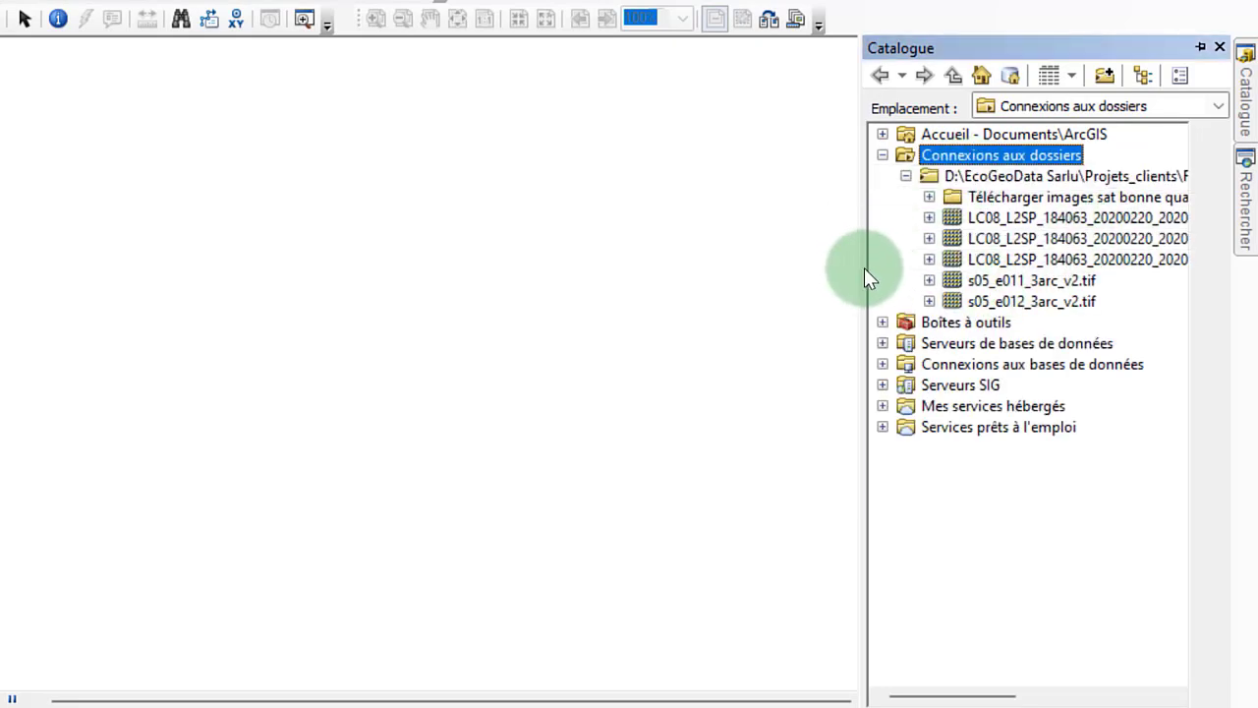
left_click_drag(863, 267, 799, 265)
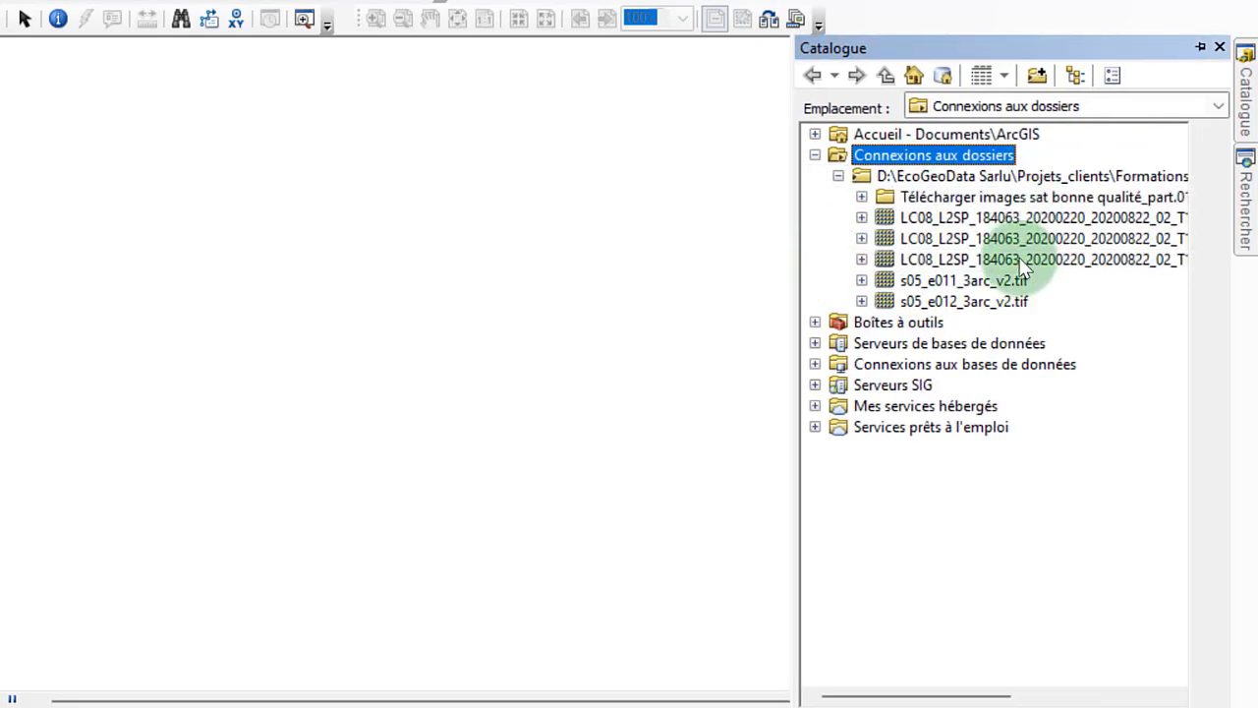
left_click(958, 285)
left_click(959, 301)
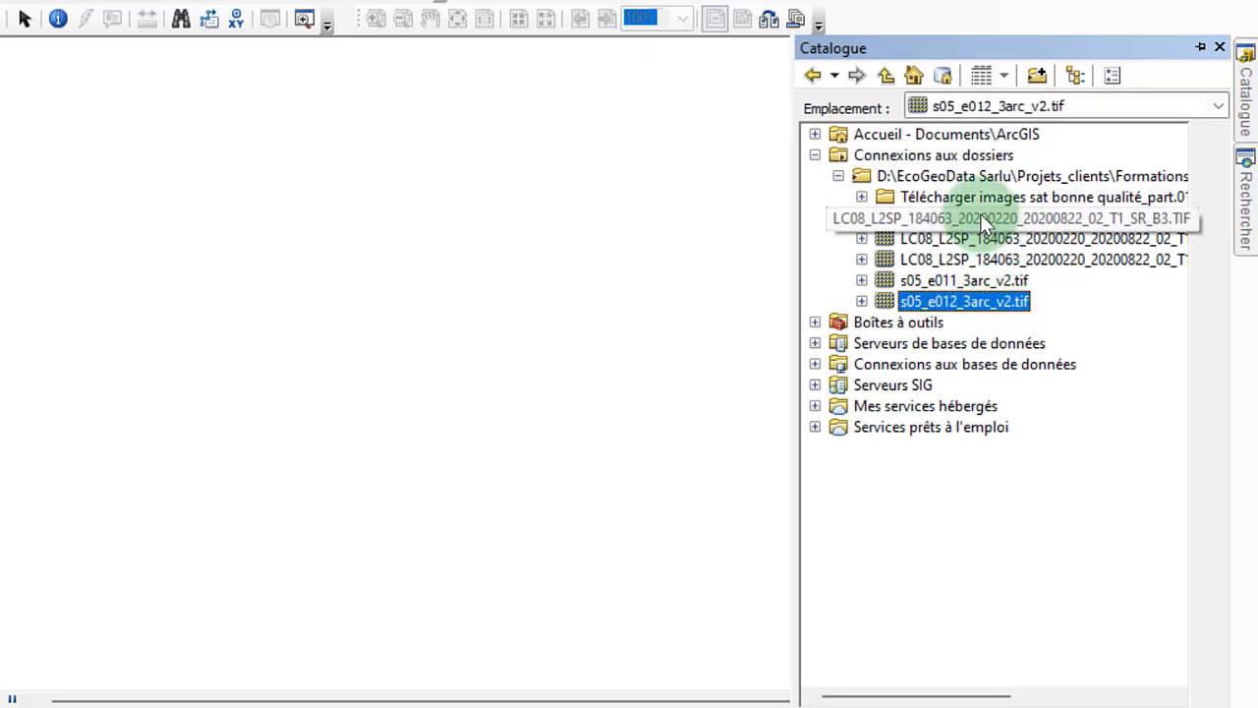
left_click_drag(958, 299, 609, 312)
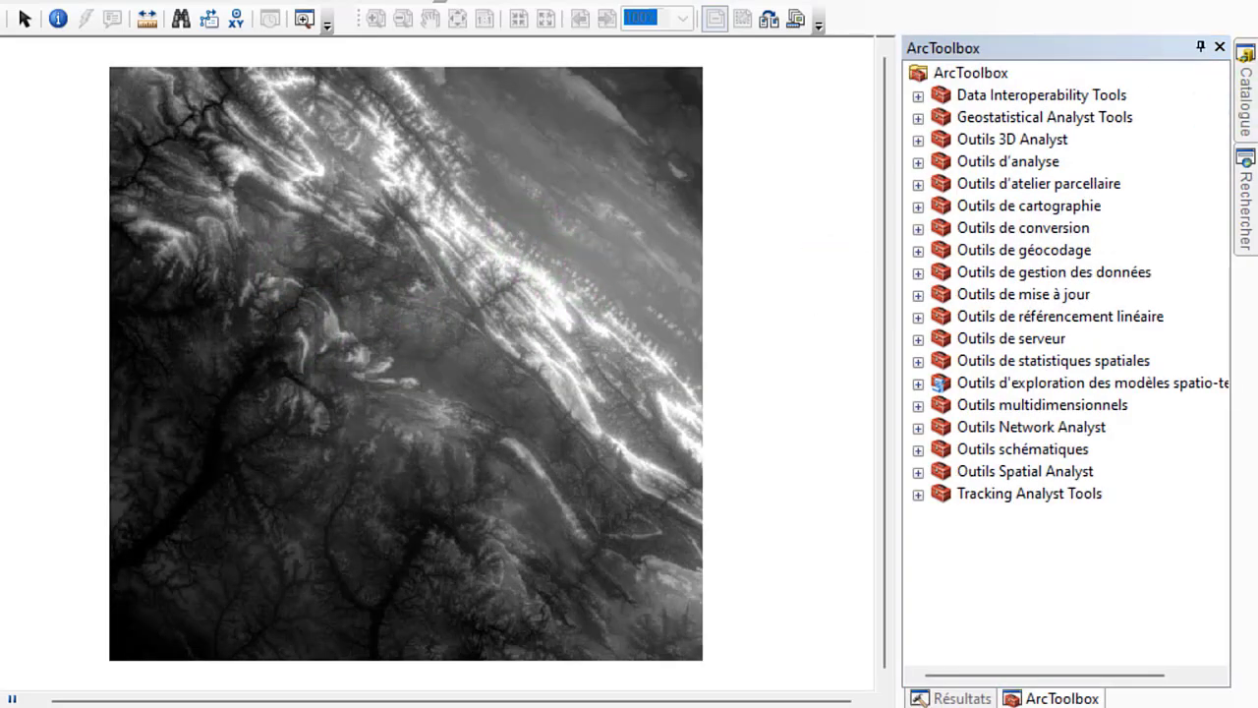
left_click(1244, 122)
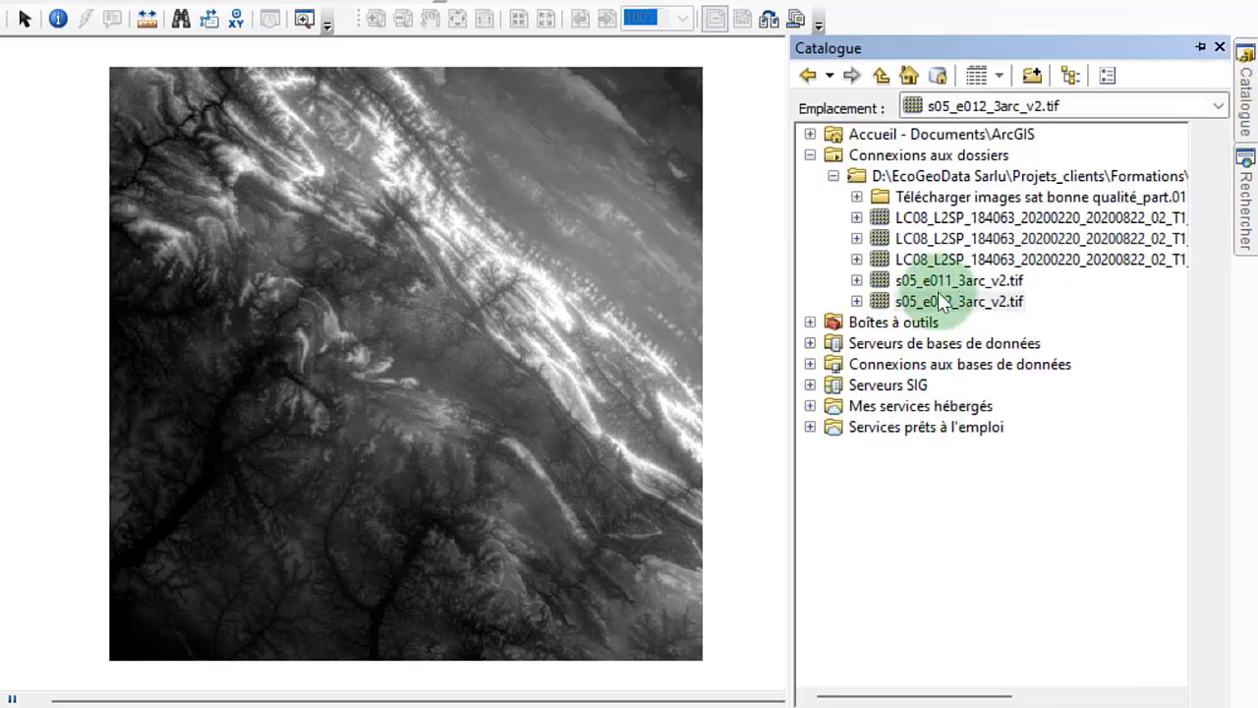
left_click_drag(945, 278, 508, 276)
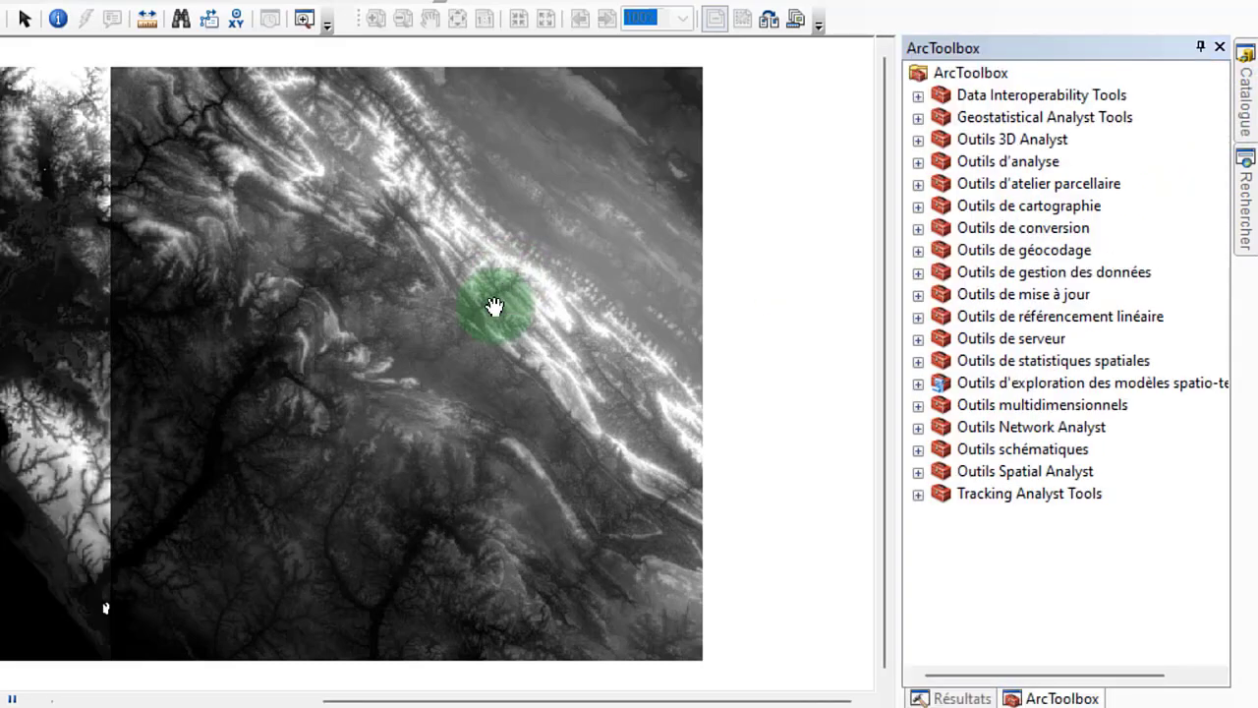
Examine the boundary between the two adjoining elevation tiles on the map.
left_click_drag(110, 306, 395, 308)
scroll(395, 308, "down", 1)
scroll(396, 309, "up", 2)
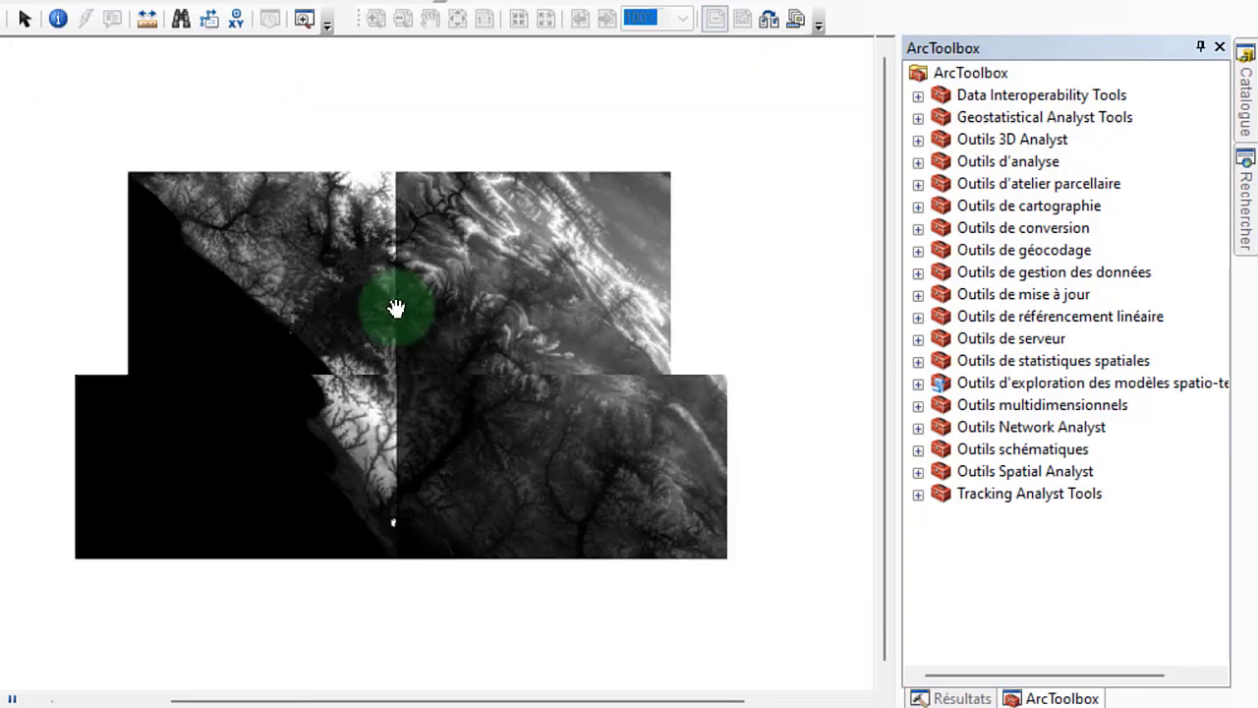
scroll(396, 308, "up", 2)
scroll(383, 307, "down", 3)
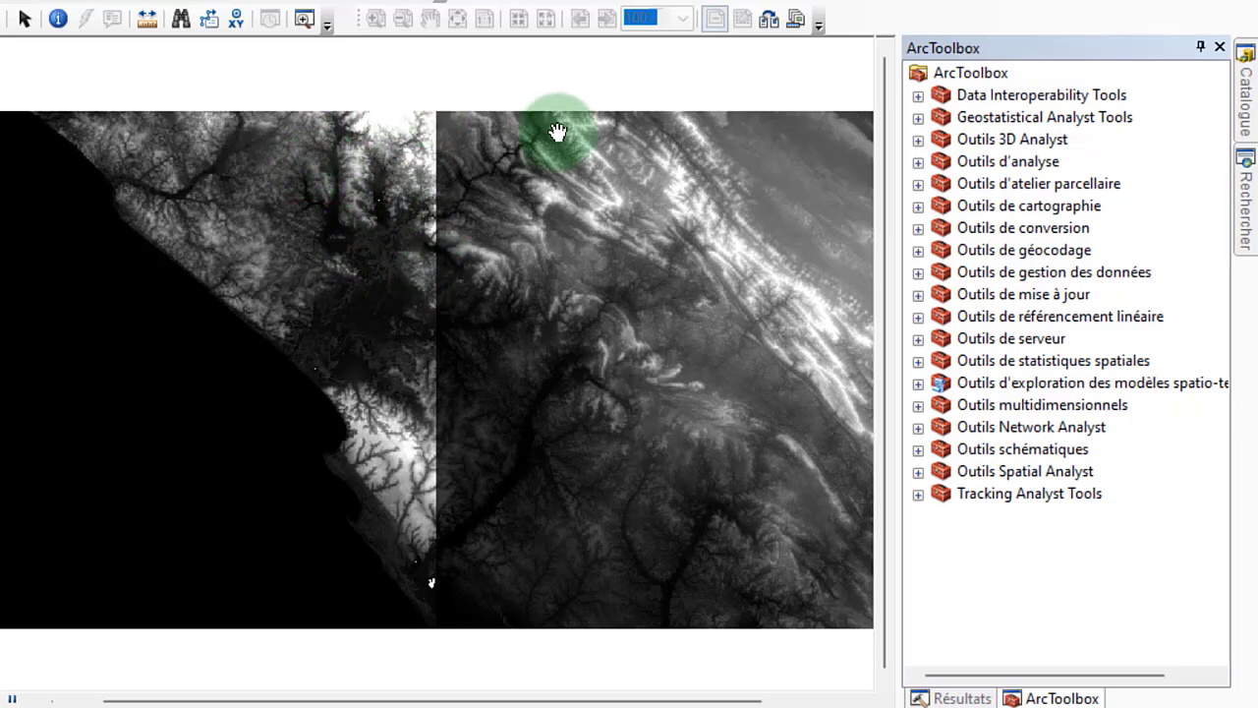
scroll(536, 317, "up", 2)
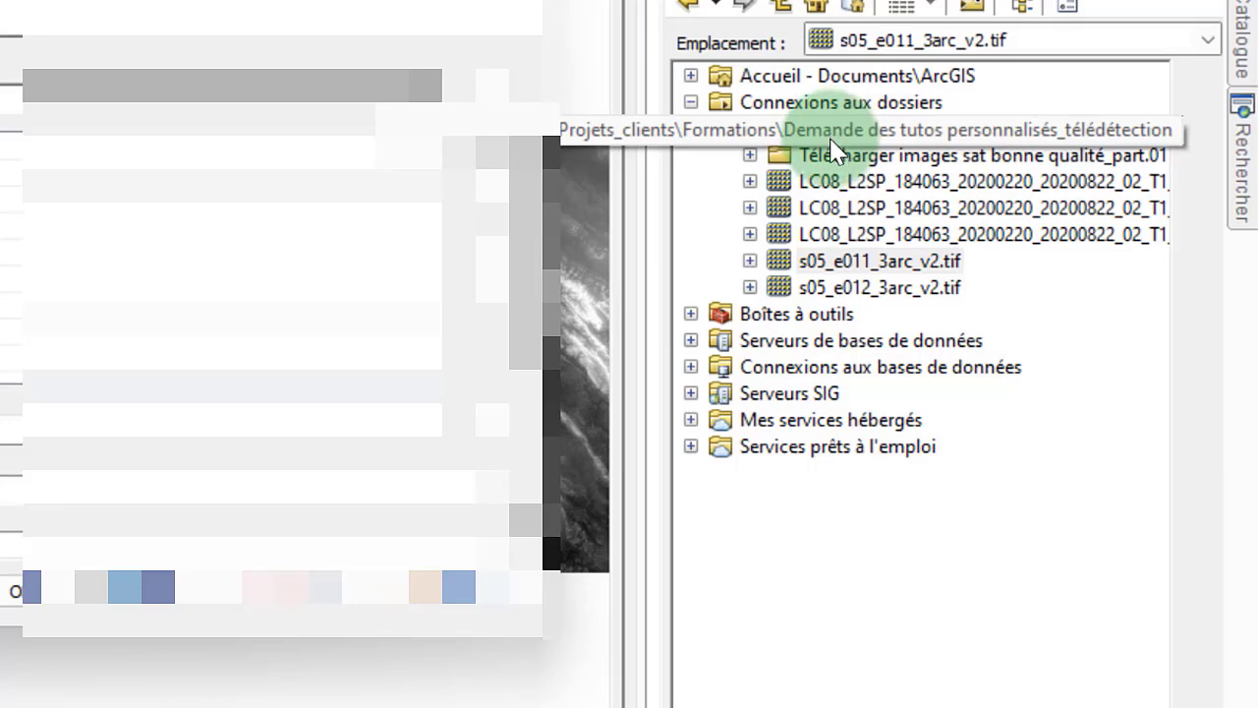
Create a file geodatabase named BD in the connected folder.
right_click(861, 135)
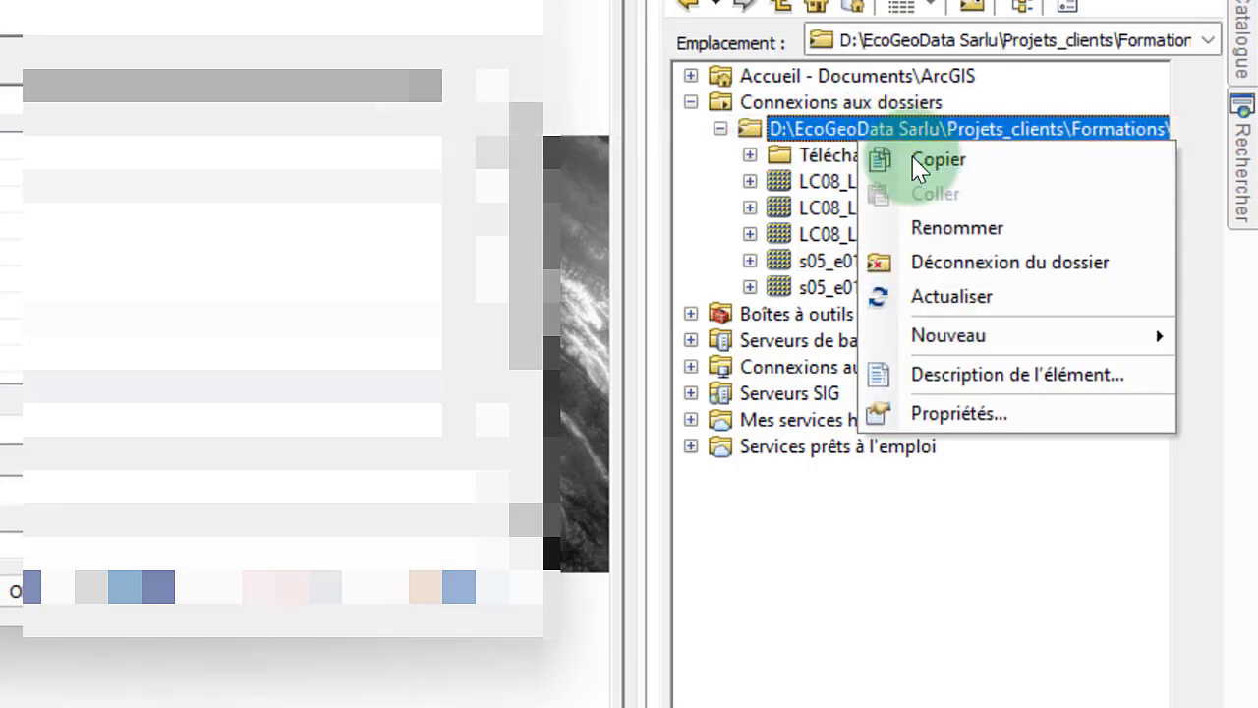
mouse_move(949, 339)
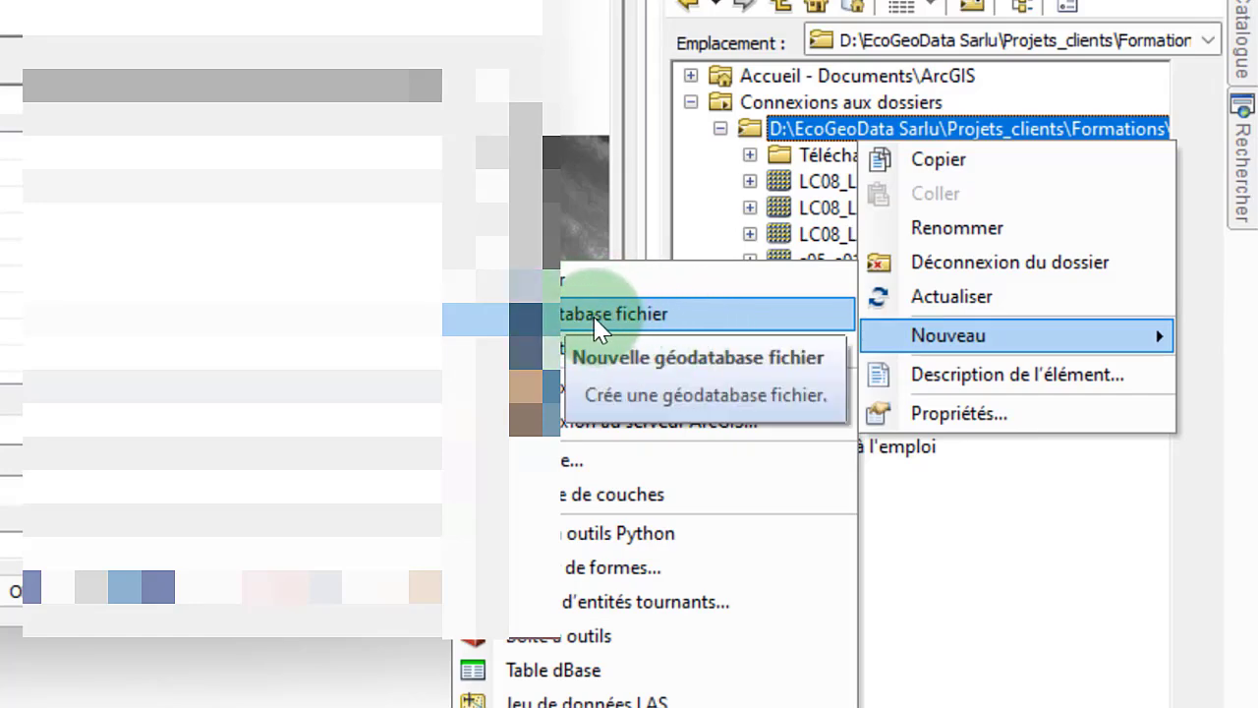
left_click(621, 318)
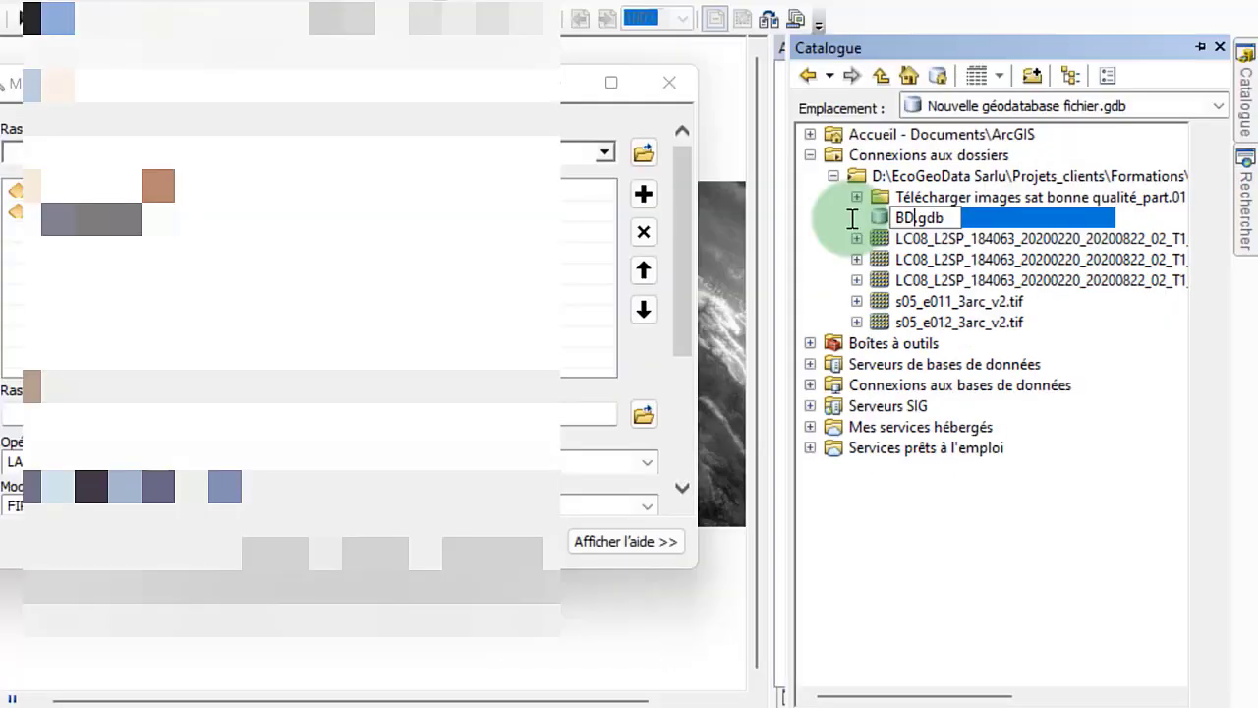
key("Return")
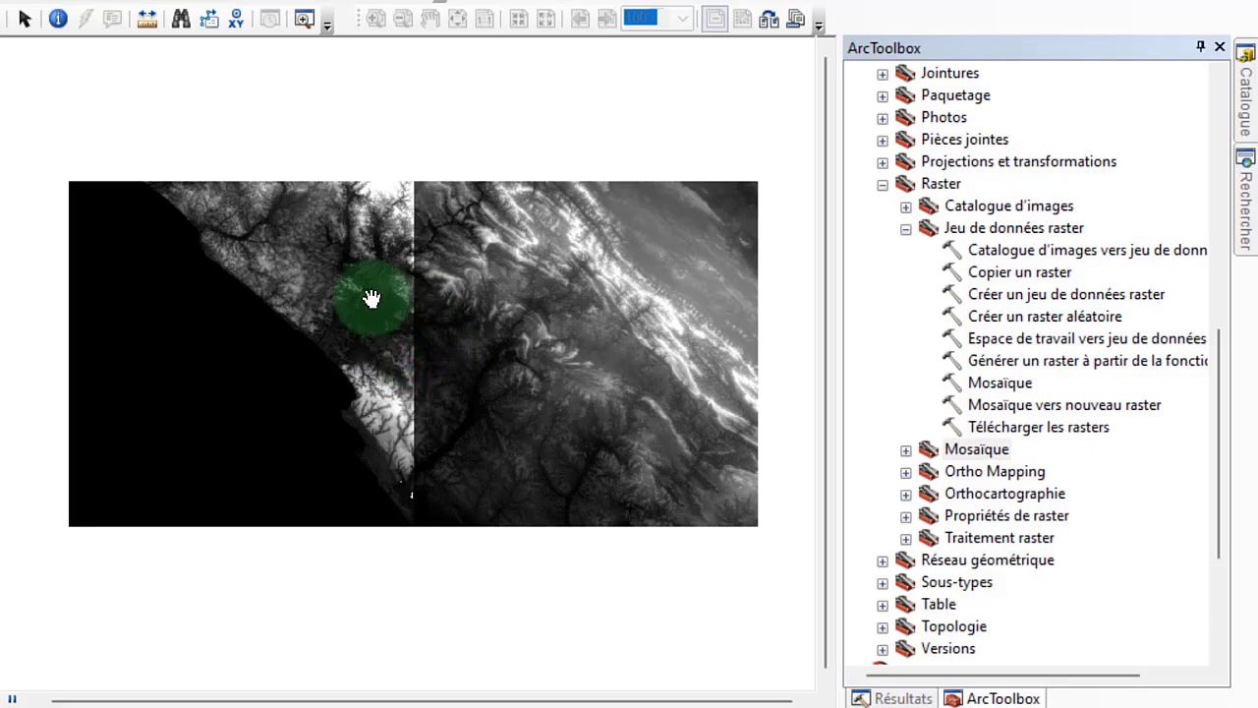
Start the Mosaïque vers nouveau raster tool from the raster dataset tools of Outils de gestion des données.
left_click_drag(517, 307, 500, 303)
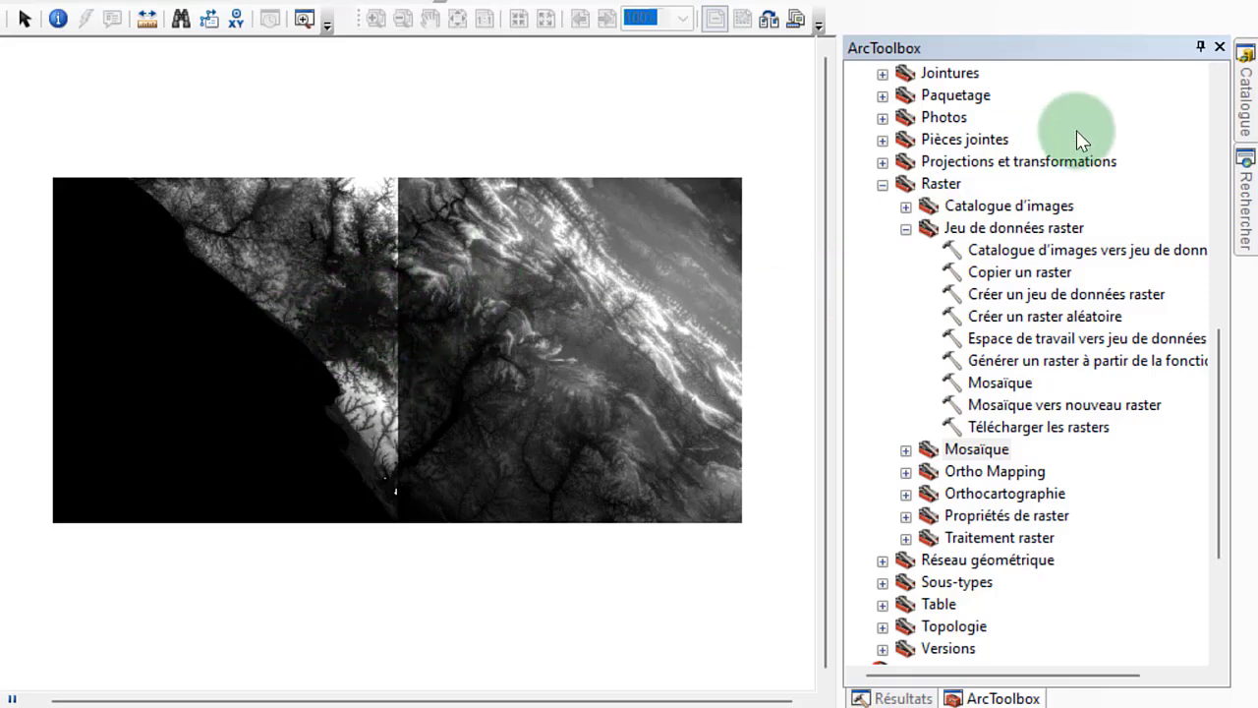
scroll(1015, 216, "up", 10)
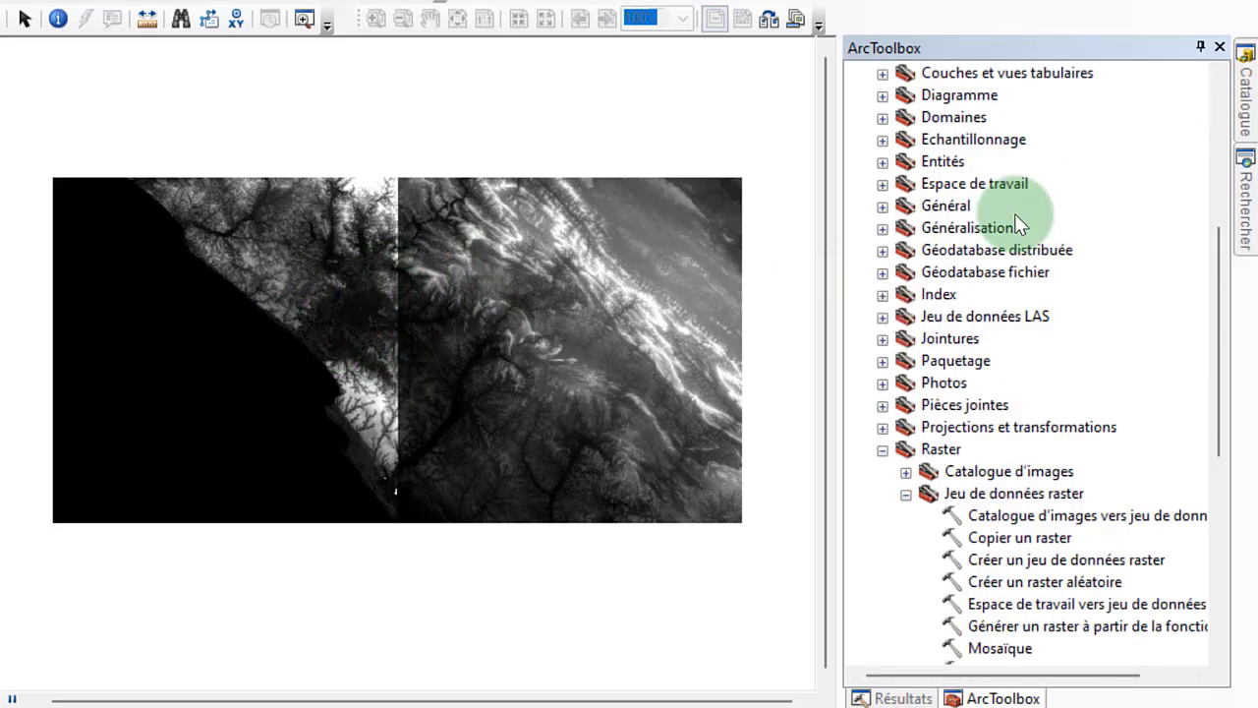
left_click(857, 273)
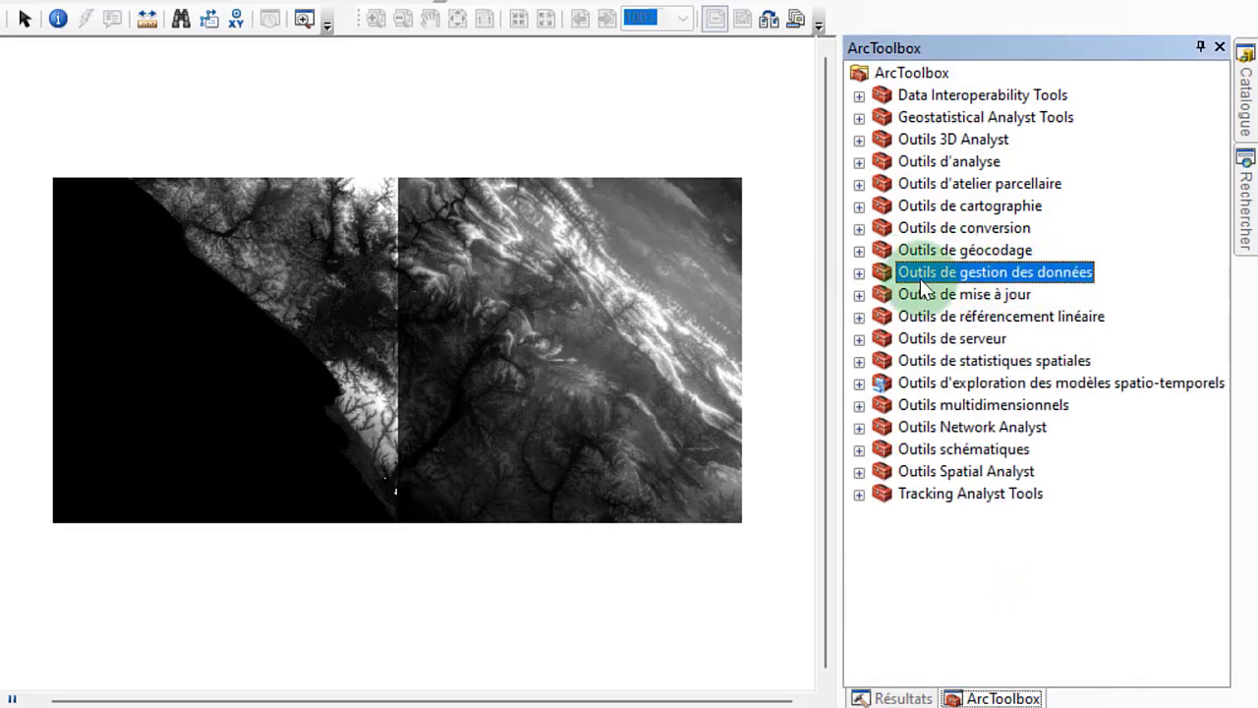
left_click(858, 273)
scroll(923, 278, "down", 3)
scroll(928, 295, "down", 3)
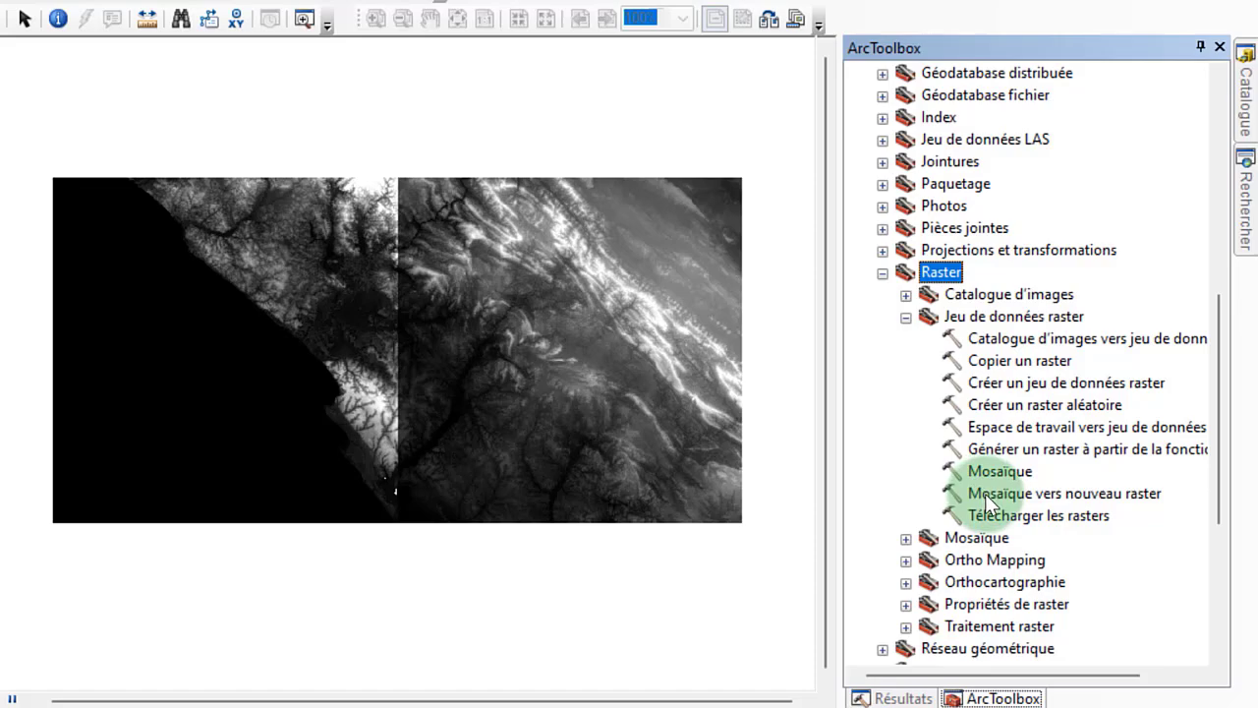
double_click(1094, 494)
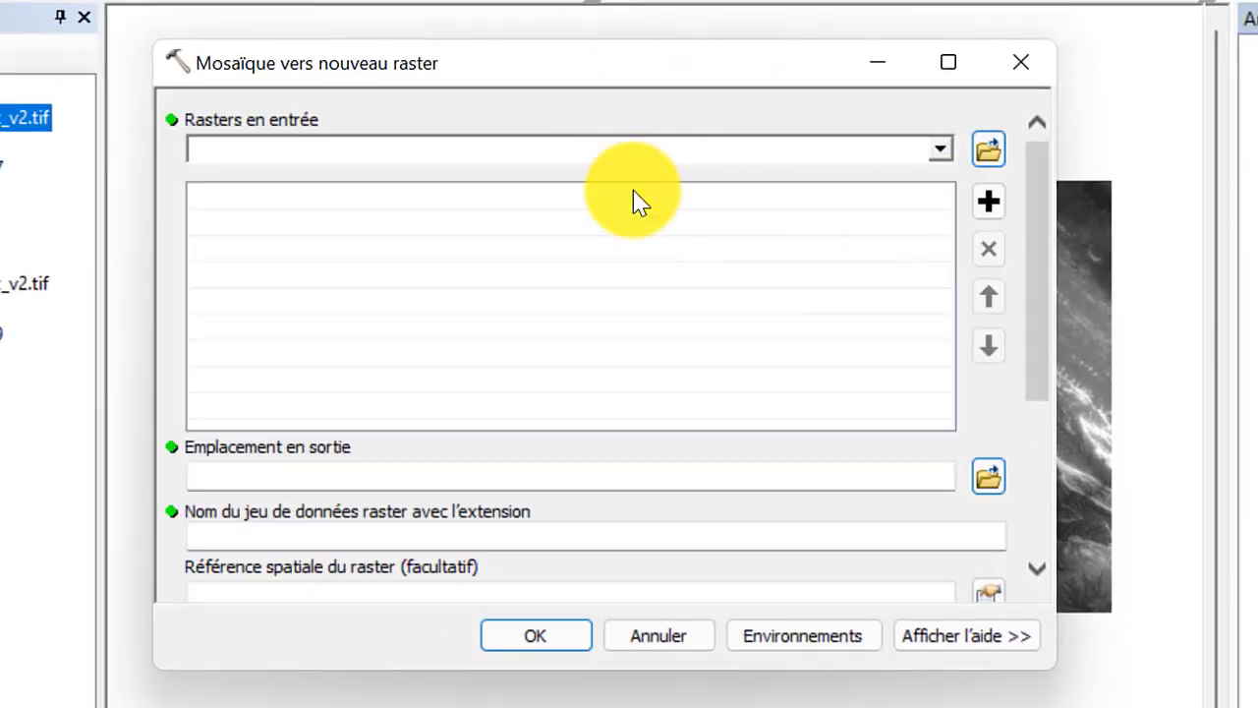
Set s05_e011_3arc_v2.tif and s05_e012_3arc_v2.tif as the input rasters of the mosaic.
left_click(945, 154)
left_click(342, 187)
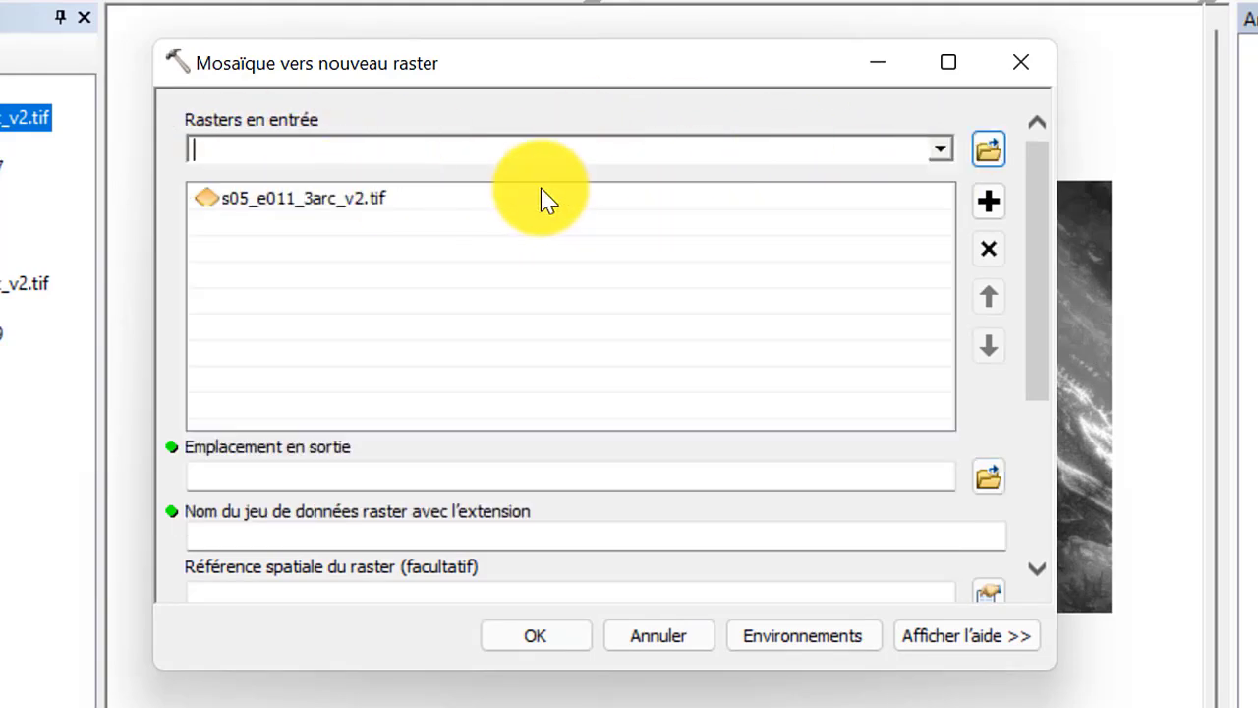
left_click(941, 150)
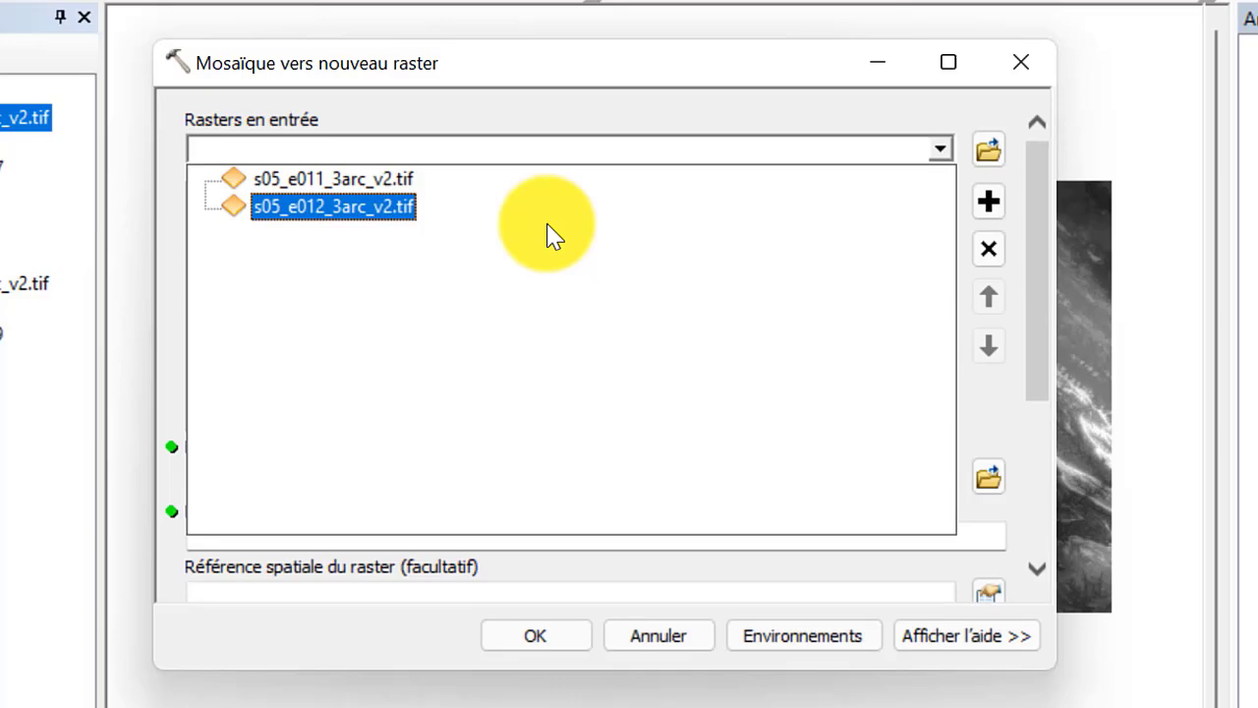
left_click(374, 209)
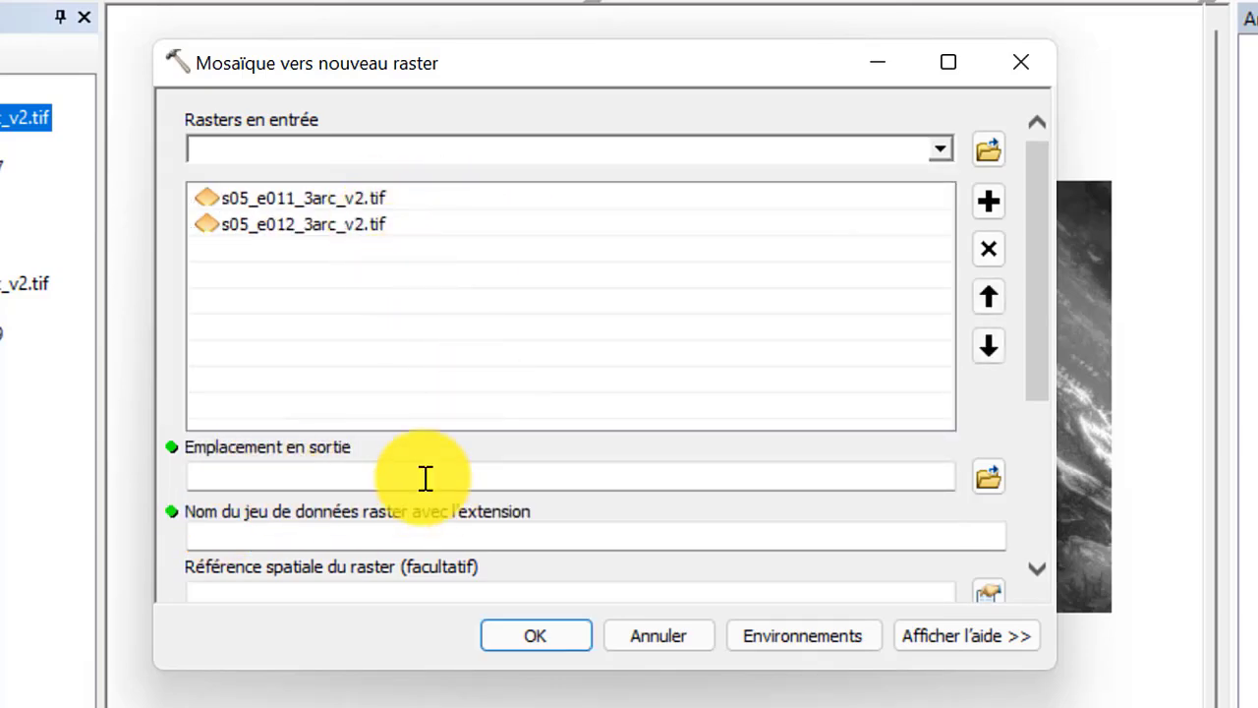
Set the mosaic's output location to BD.gdb and name the raster dataset MNT.
left_click(990, 482)
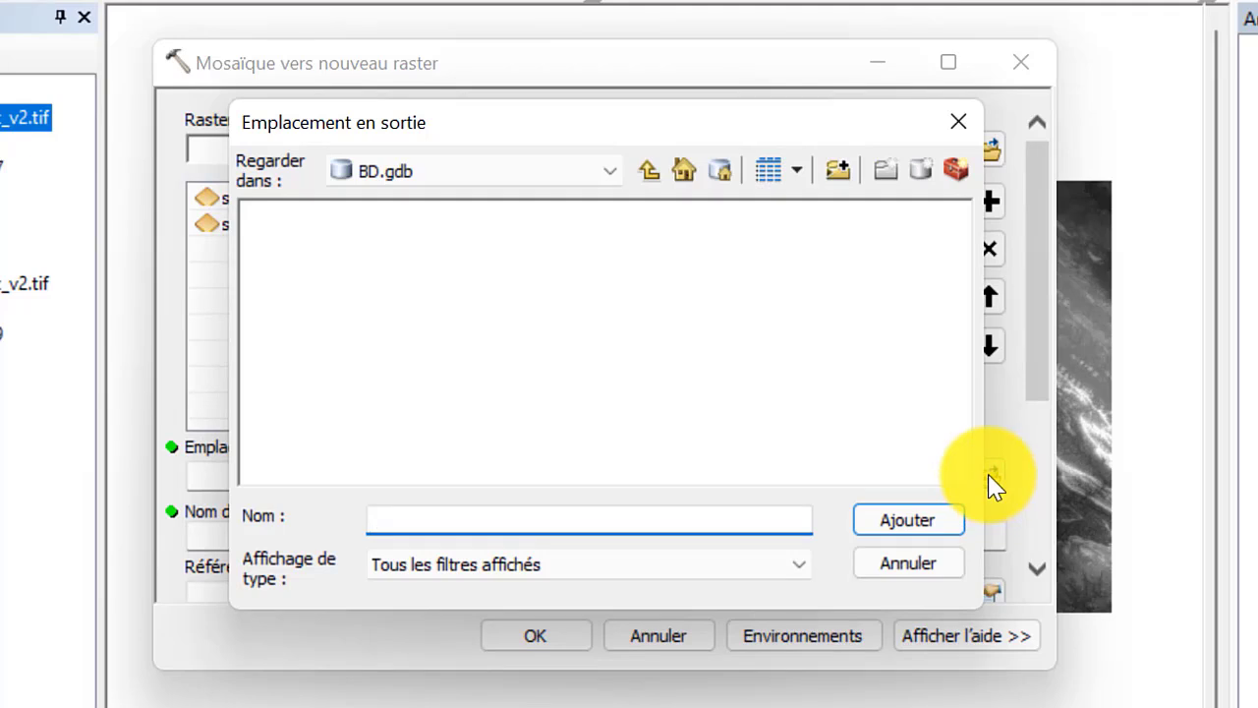
left_click(649, 171)
left_click(301, 273)
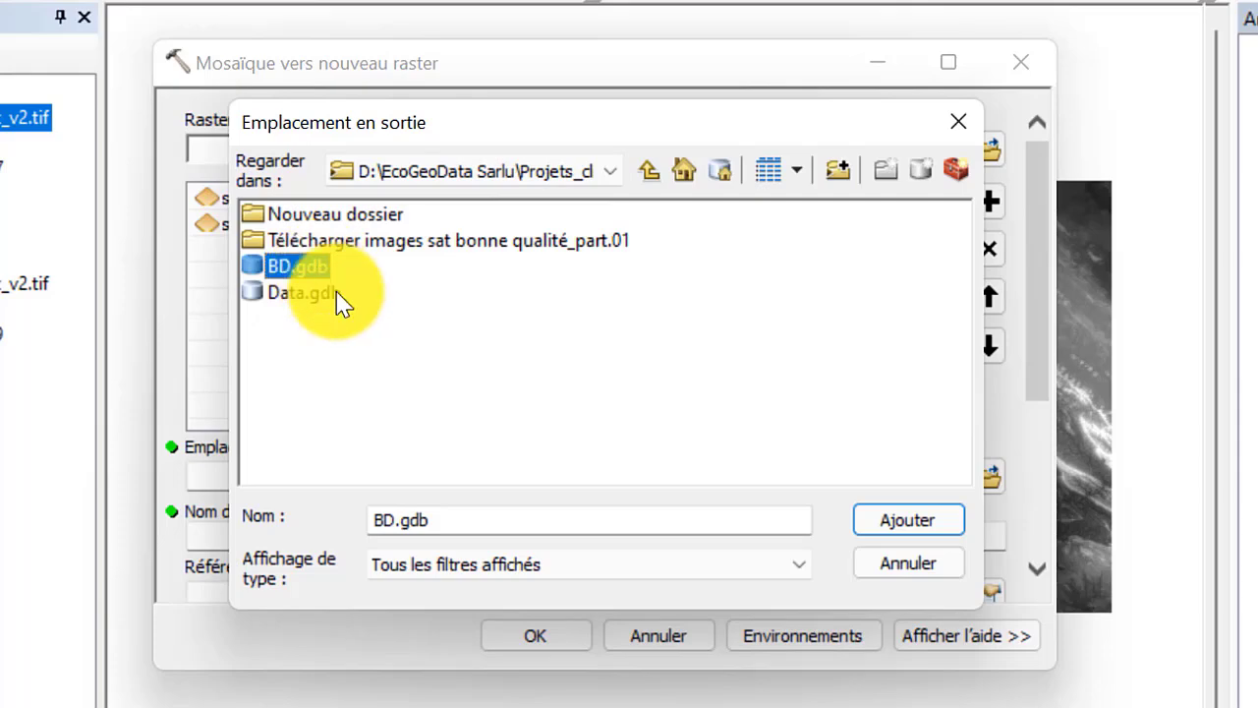
left_click(897, 531)
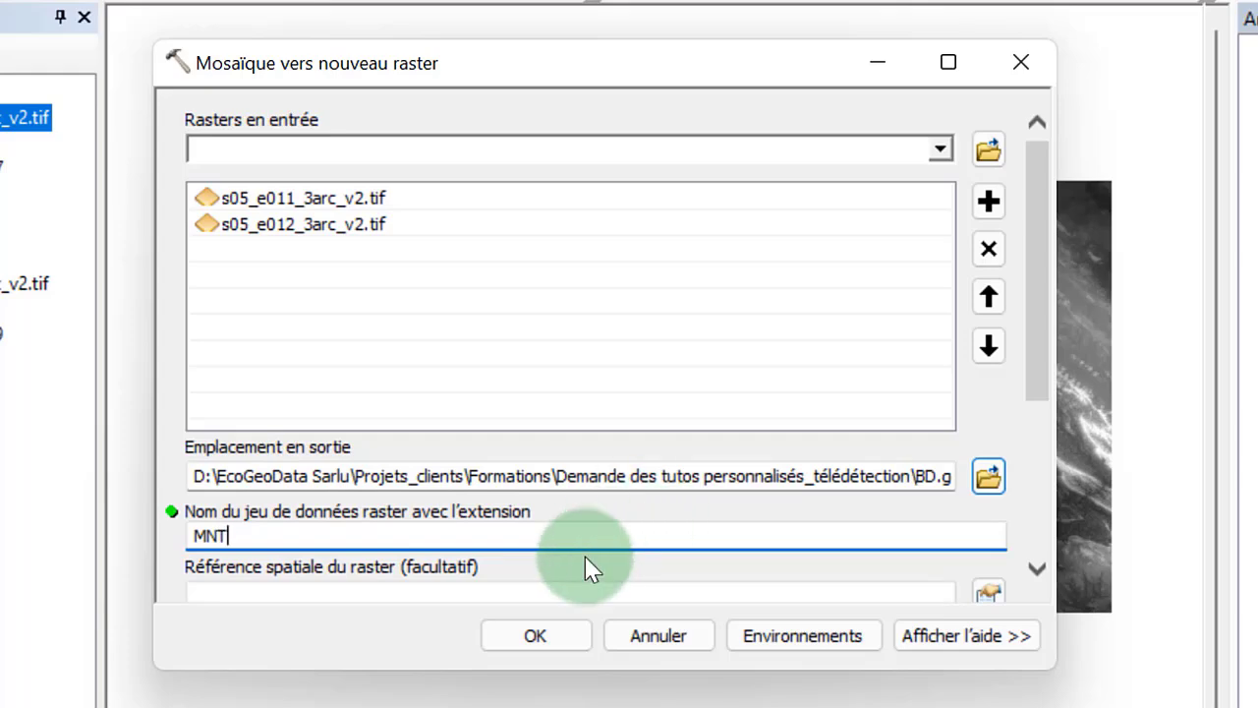
scroll(1046, 526, "down", 5)
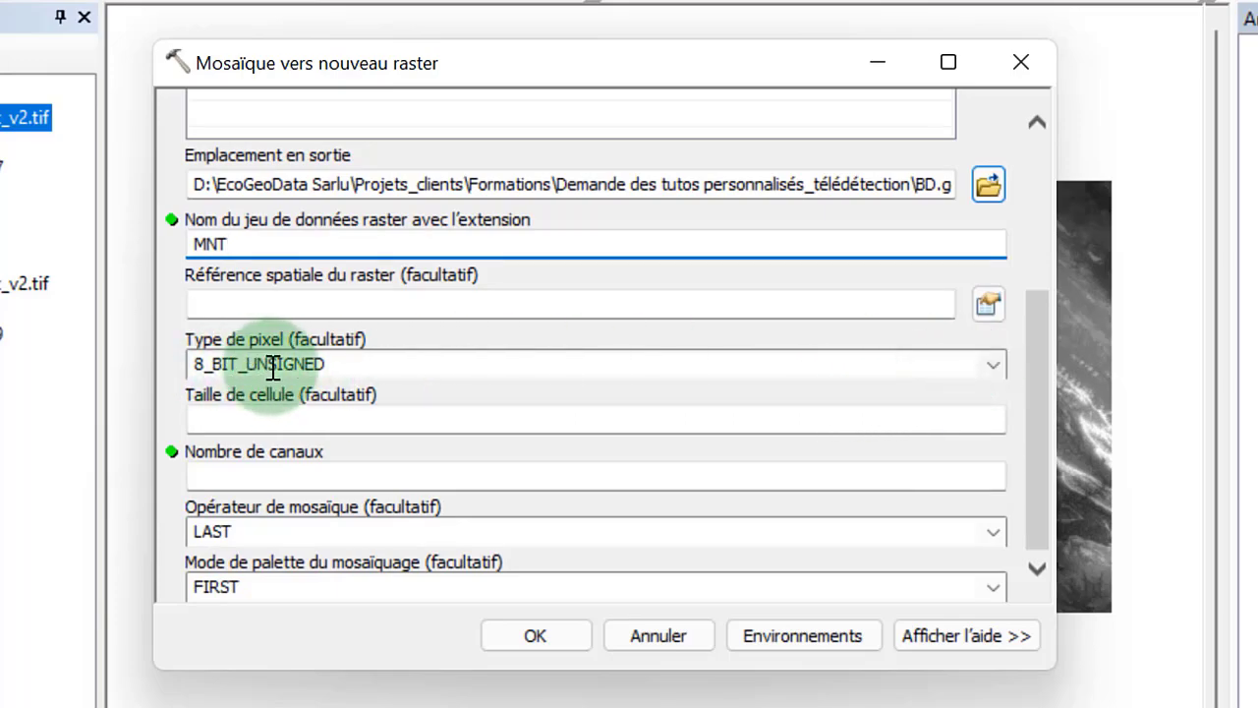
Check the pixel type and depth in the source properties of s05_e011_3arc_v2.tif and set the mosaic's pixel type to 16_BIT_SIGNED.
left_click(1003, 365)
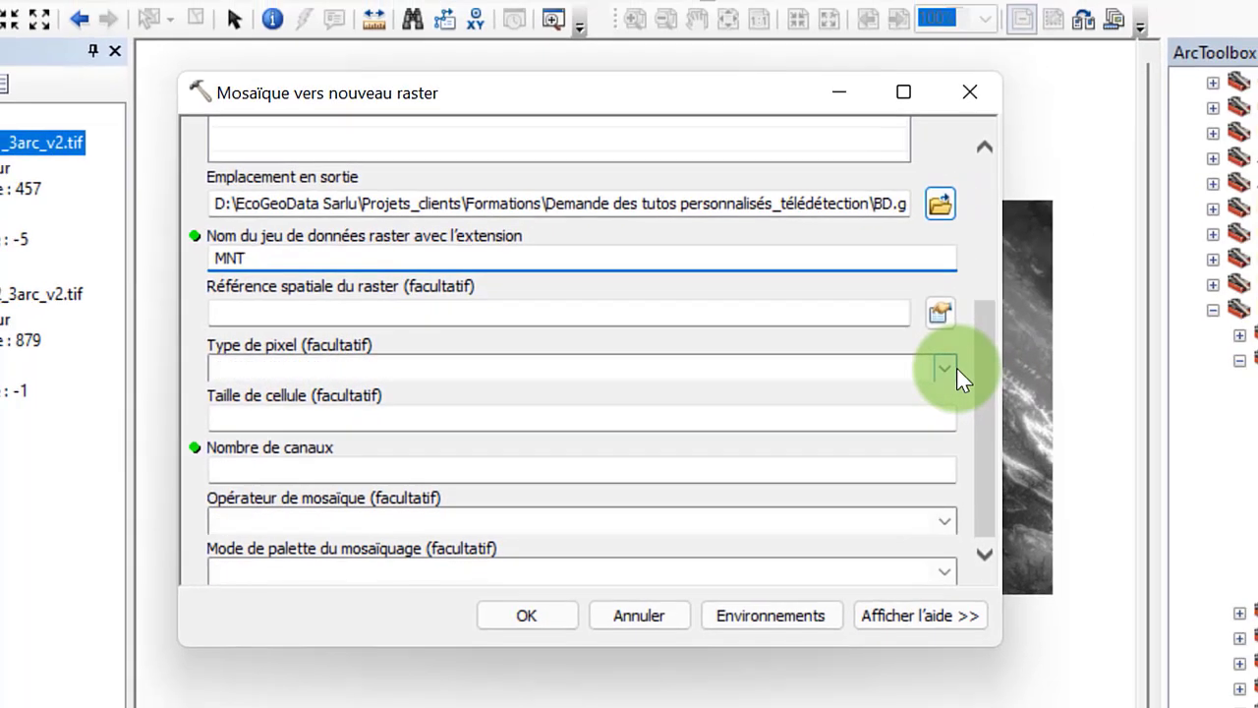
left_click(954, 371)
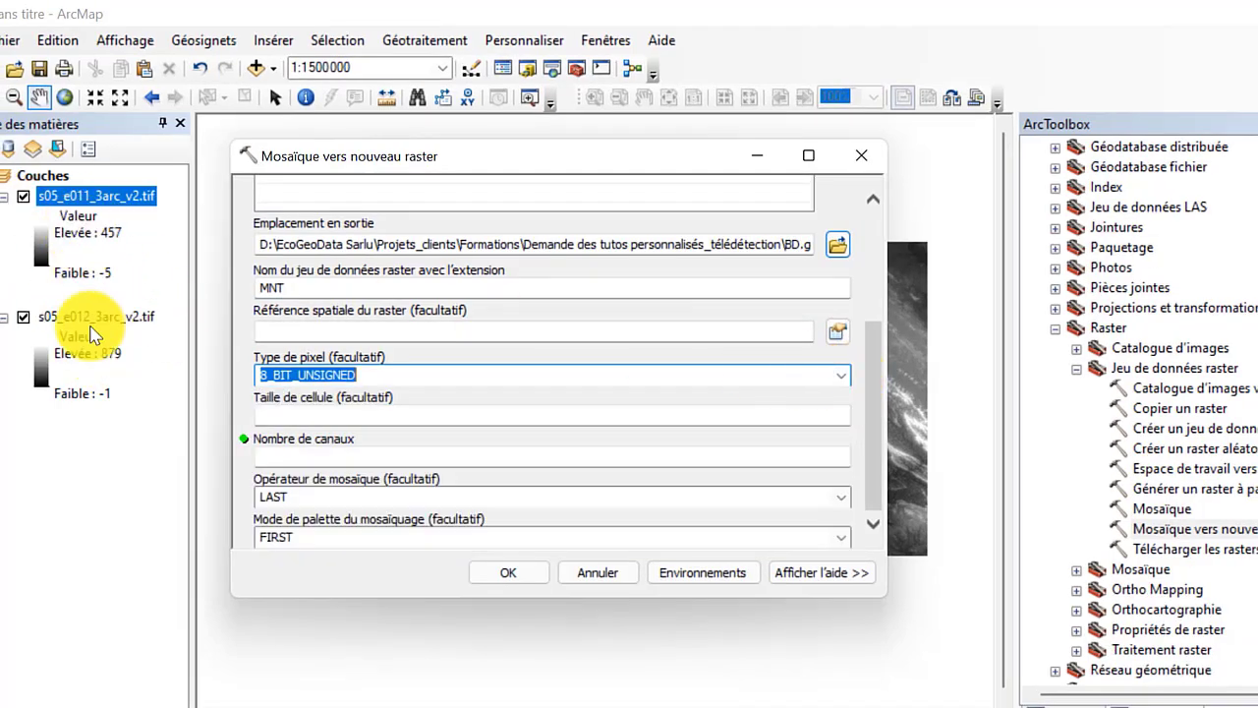
right_click(78, 201)
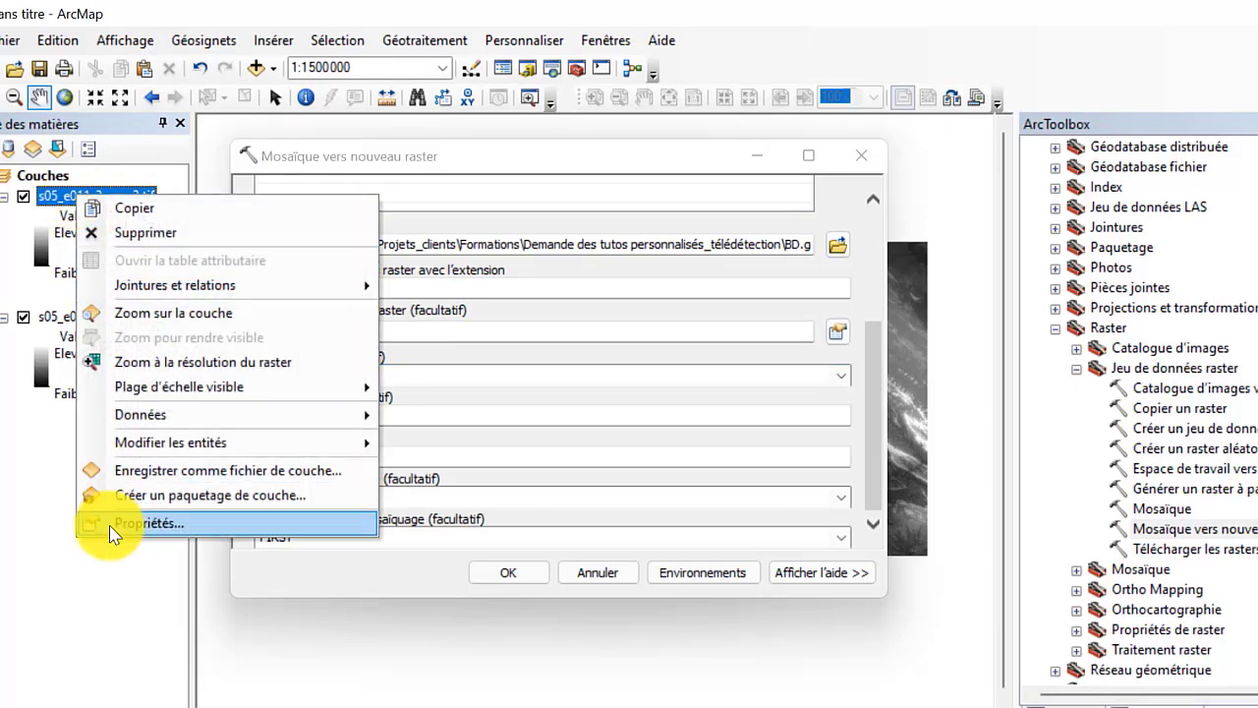
left_click(130, 522)
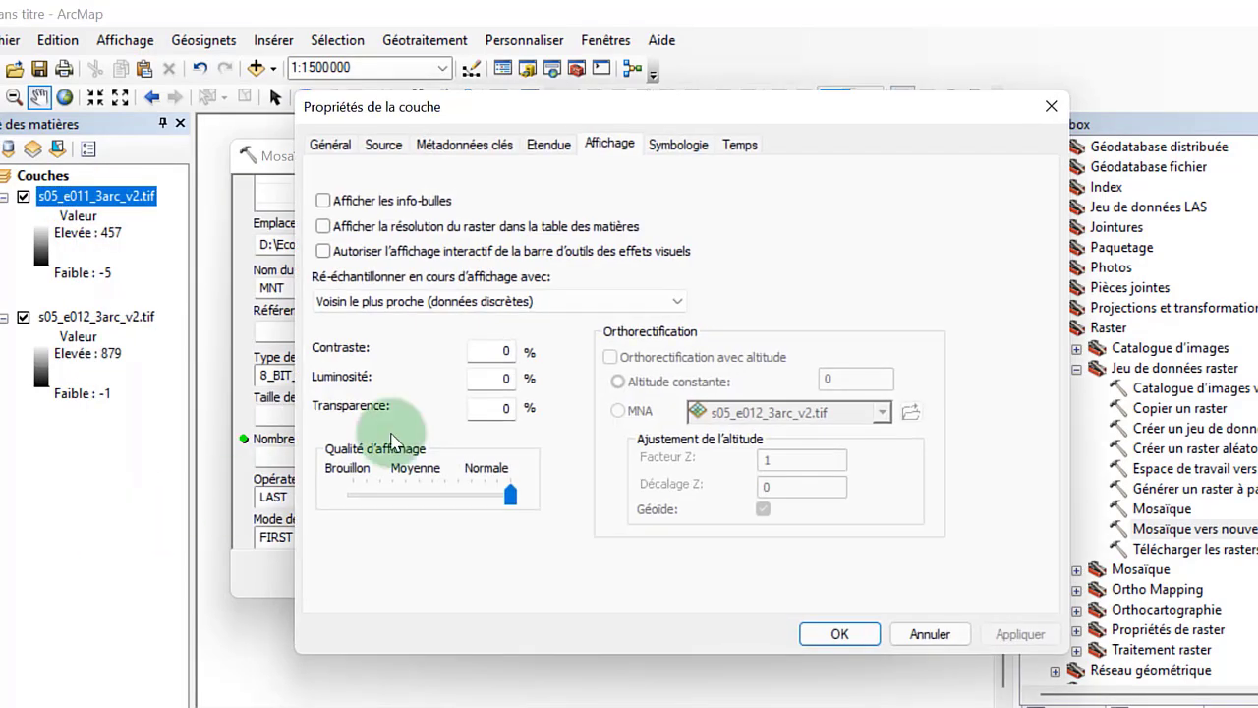
left_click(381, 147)
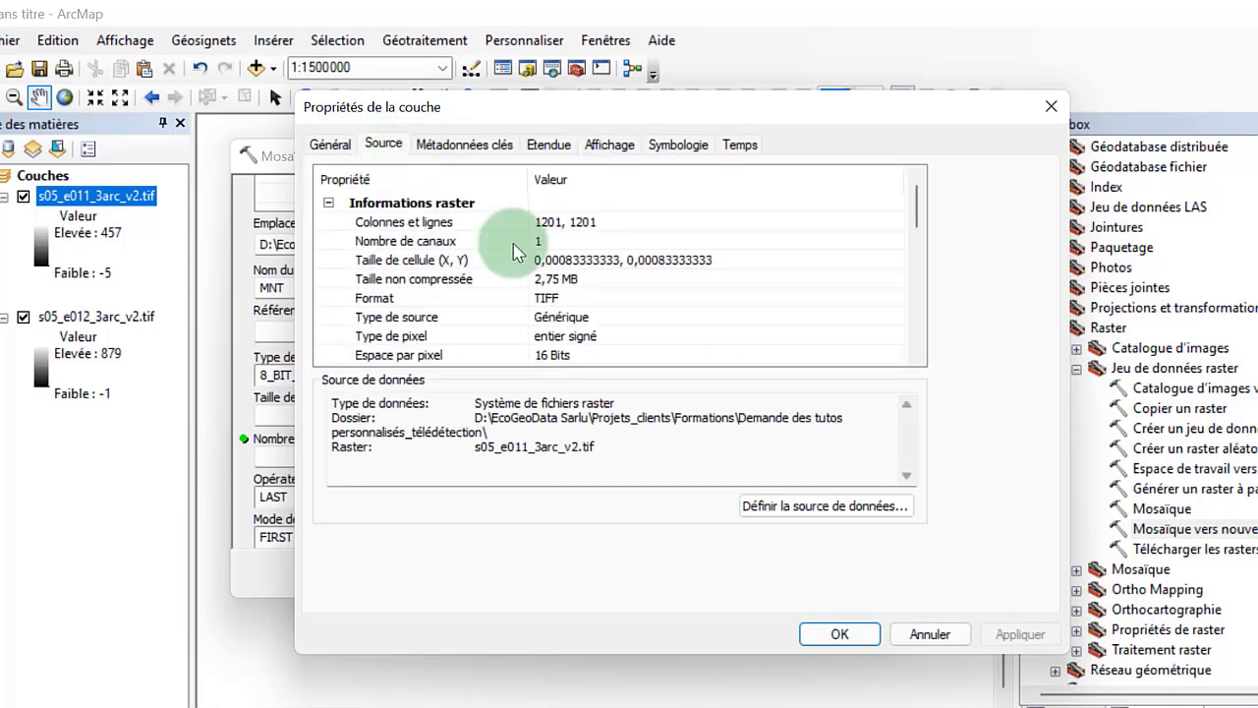
scroll(560, 339, "down", 2)
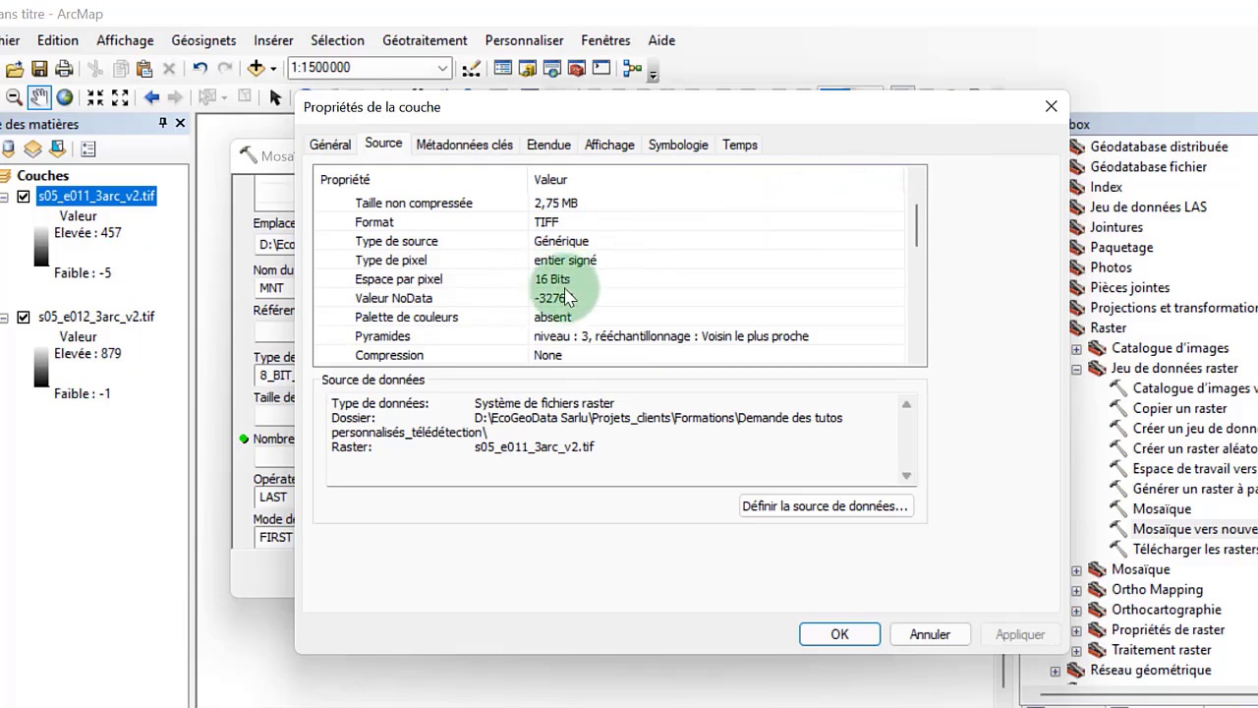
left_click(1050, 107)
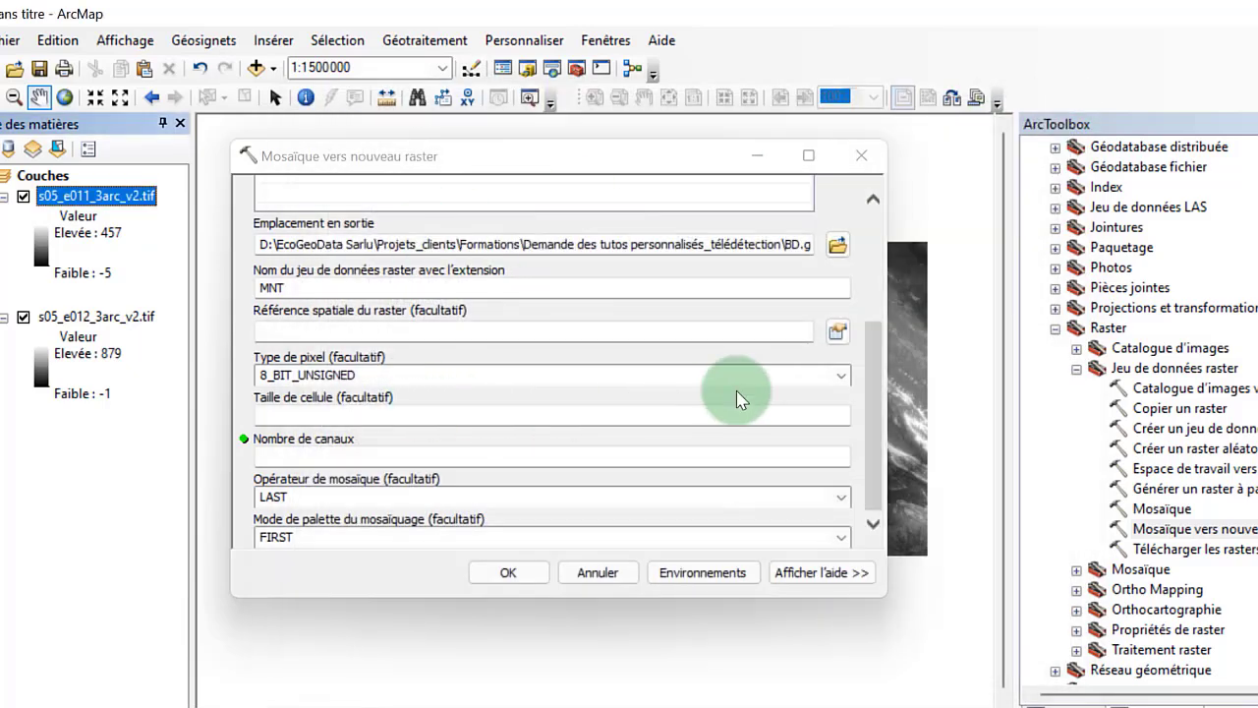
left_click(840, 379)
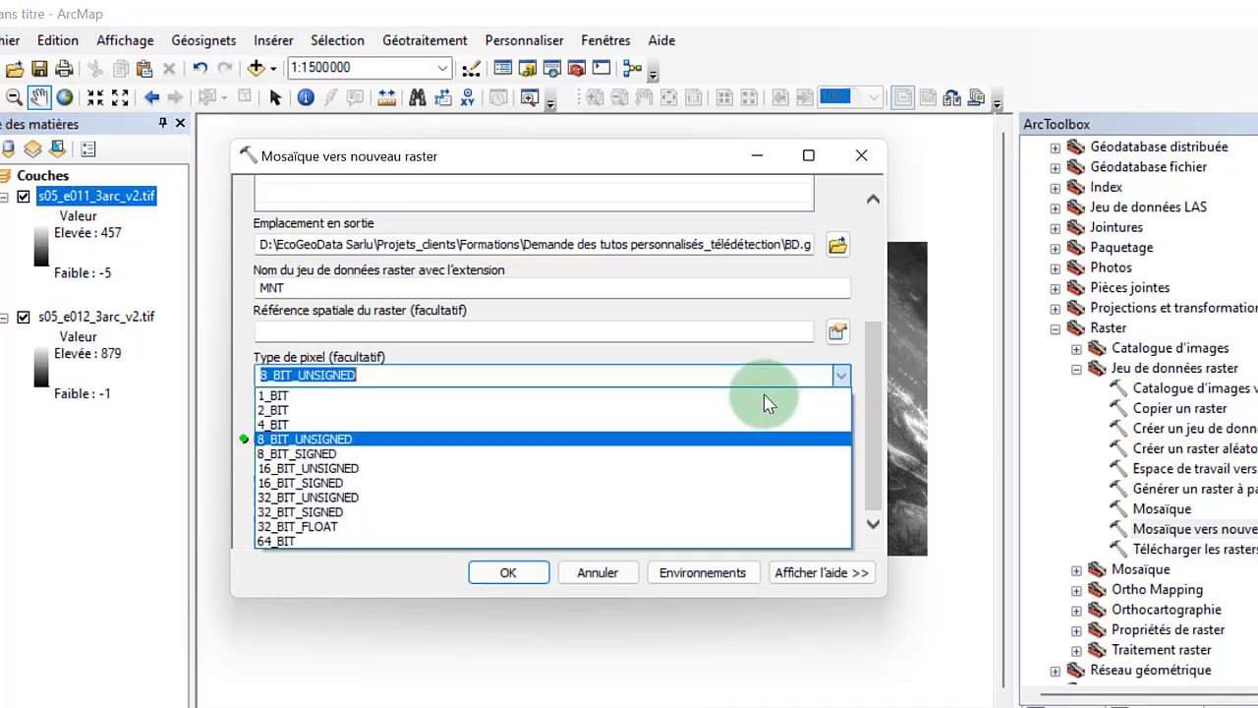
left_click(327, 483)
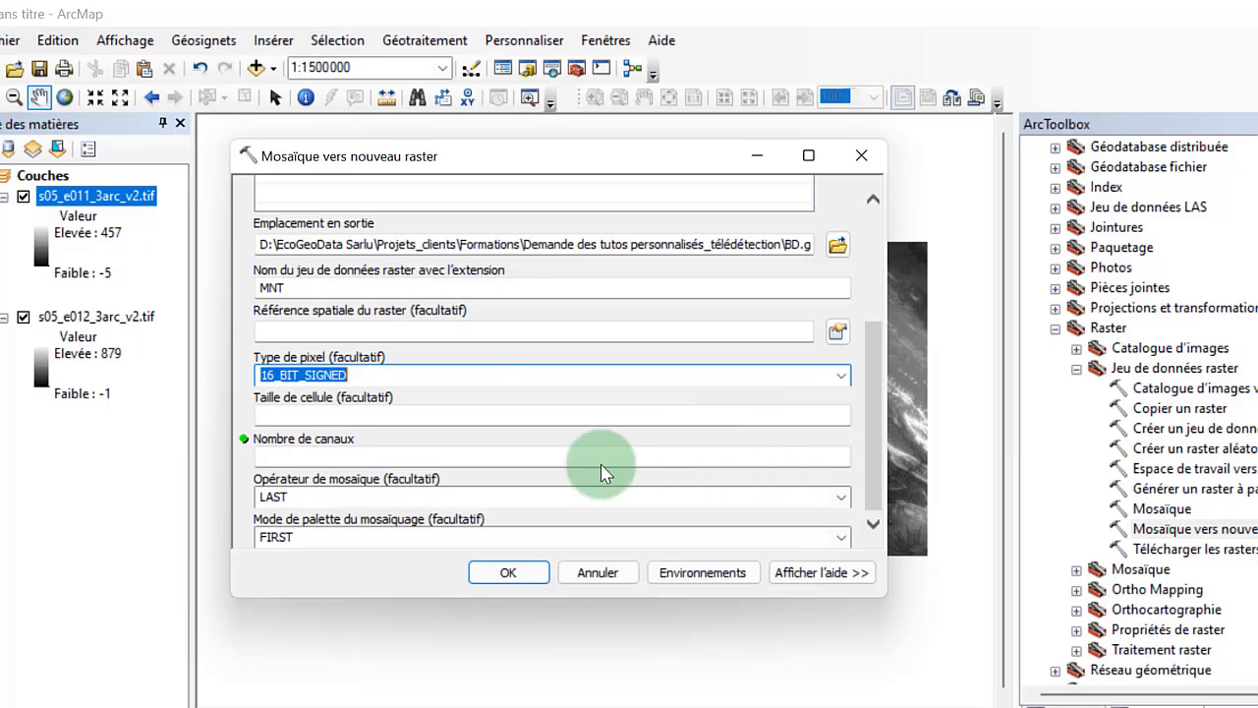
Check the band count in the source properties of s05_e011_3arc_v2.tif, set the mosaic's number of bands to 1 and run the tool.
right_click(89, 199)
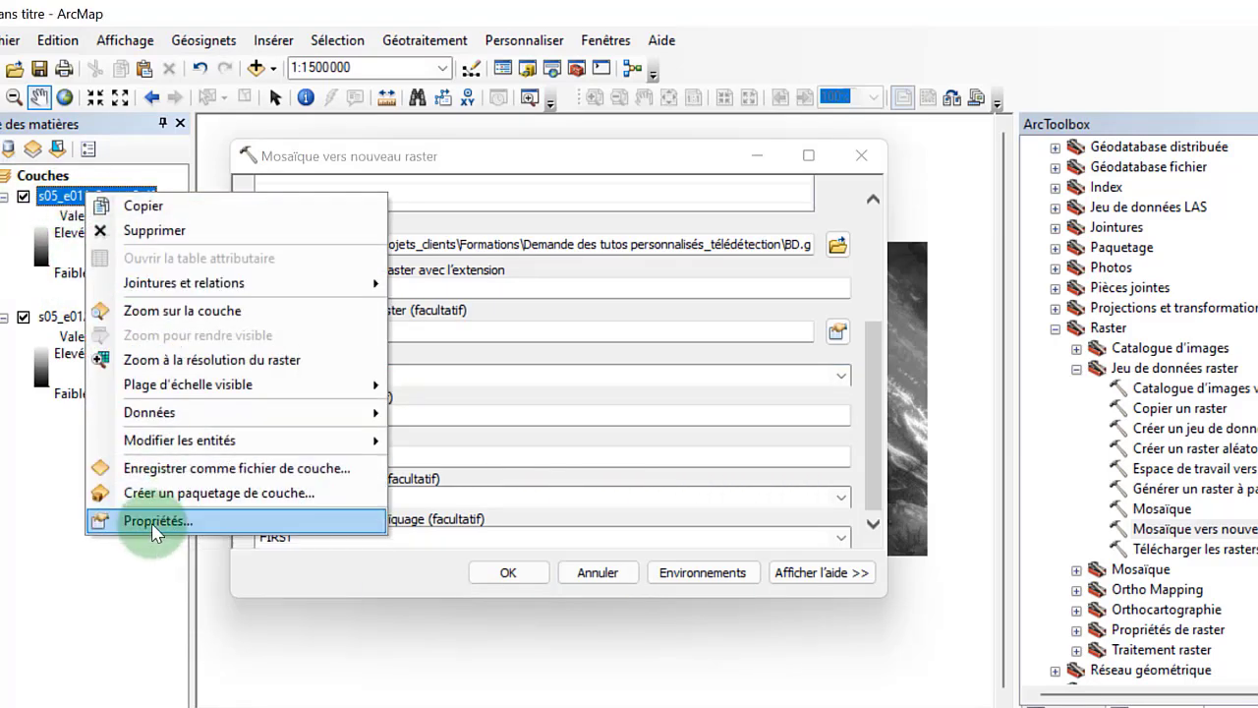
left_click(154, 521)
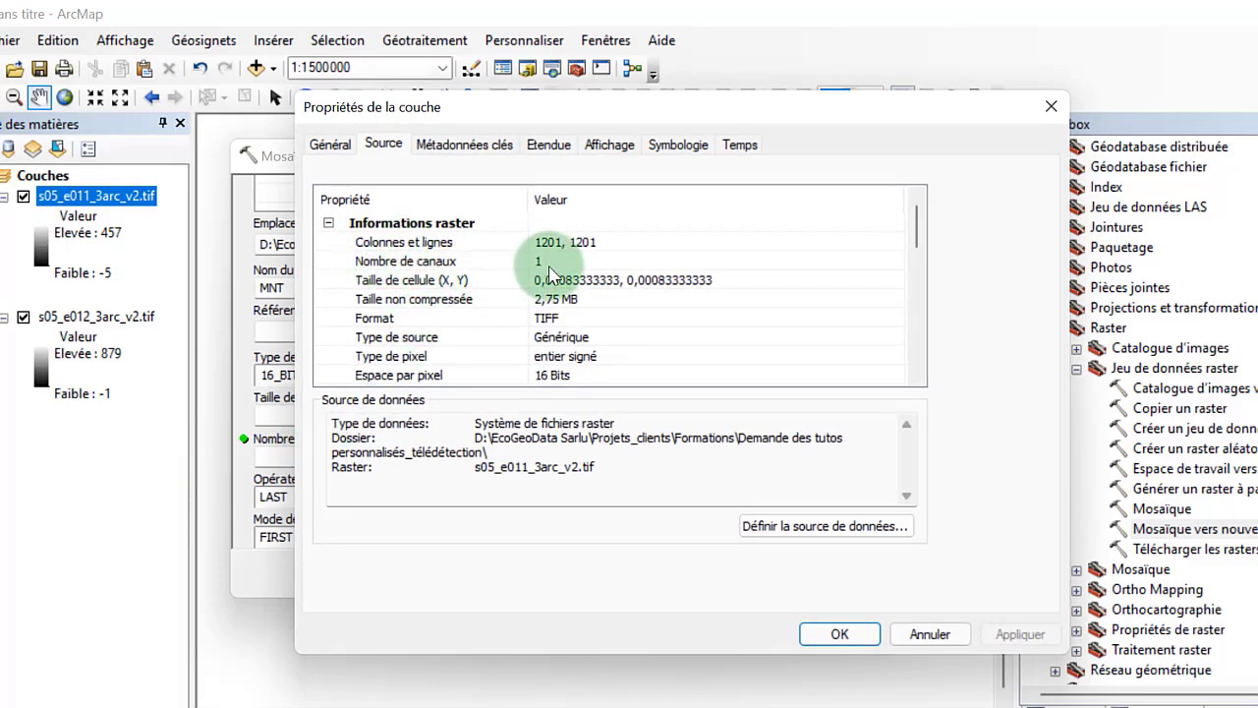
left_click(1050, 106)
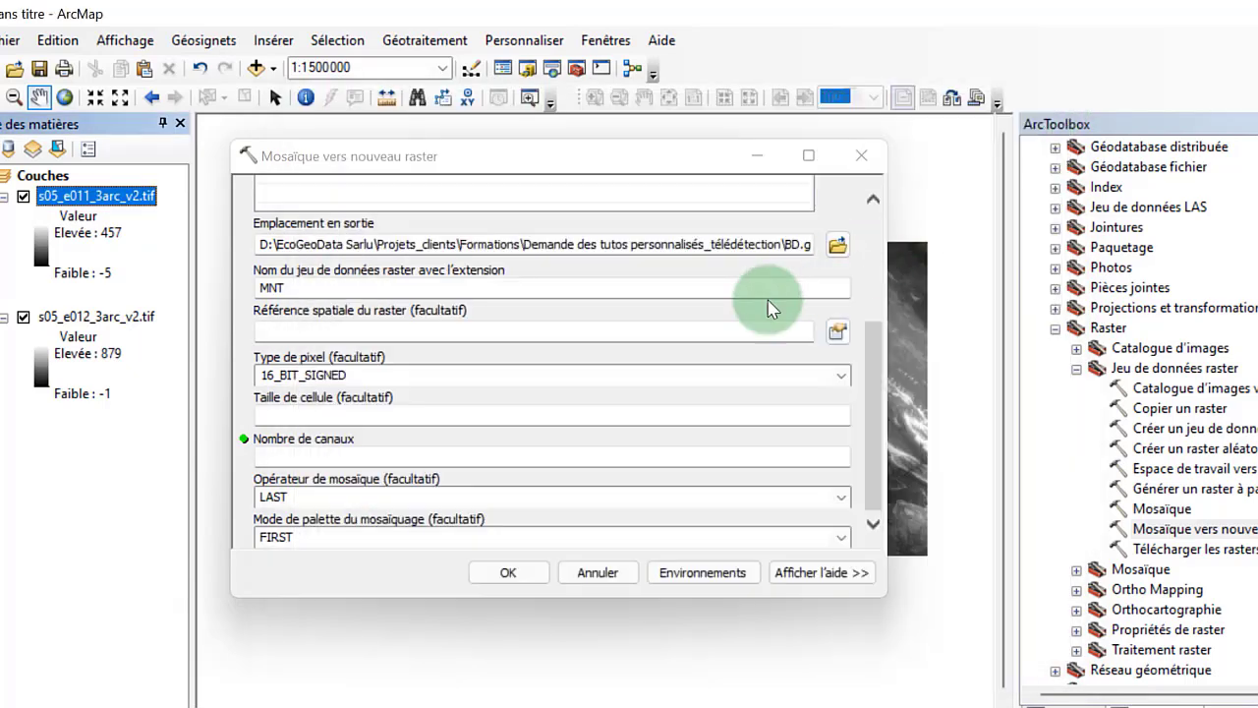
left_click(842, 460)
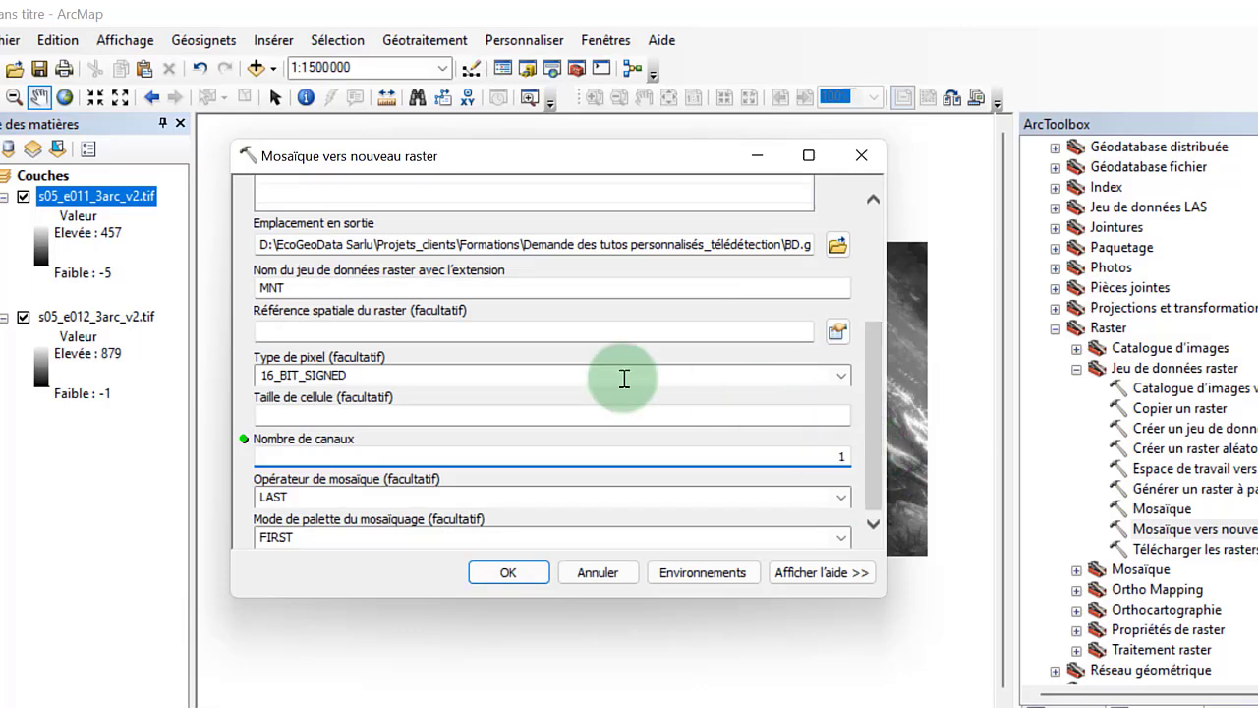
left_click(509, 573)
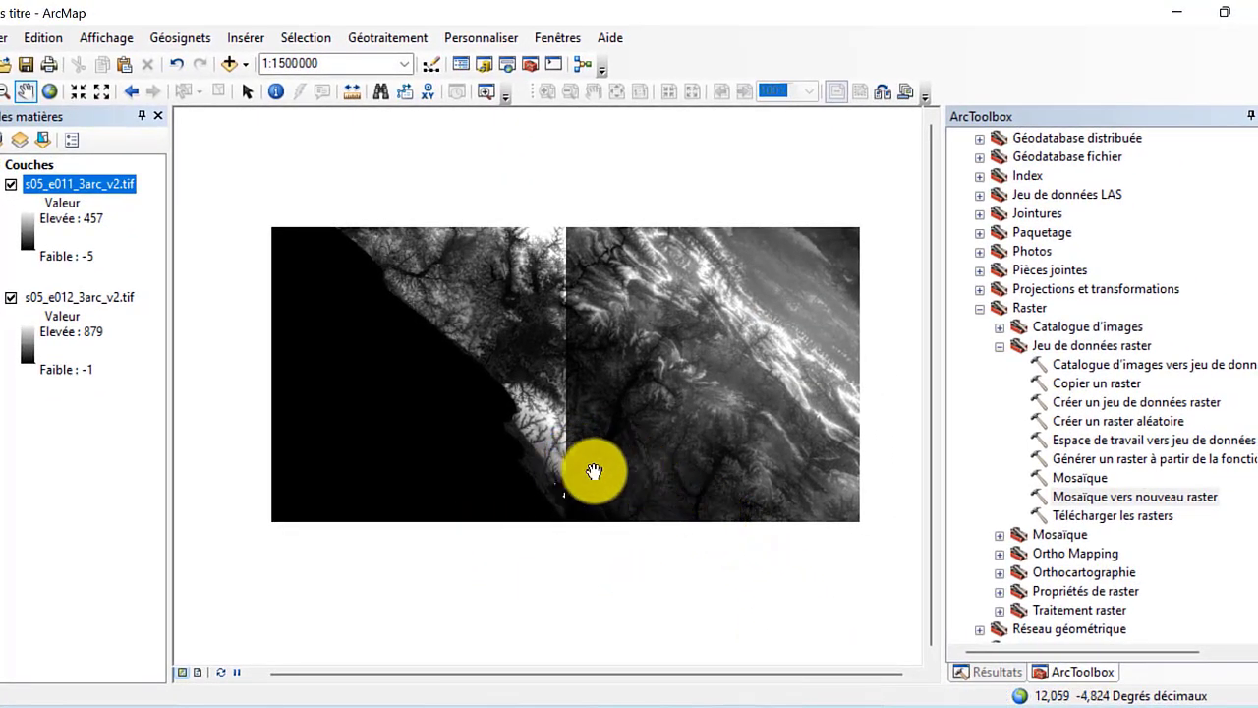
Collapse the legends of the s05_e011 and s05_e012 tile layers and hide both layers on the map.
left_click_drag(566, 372, 543, 394)
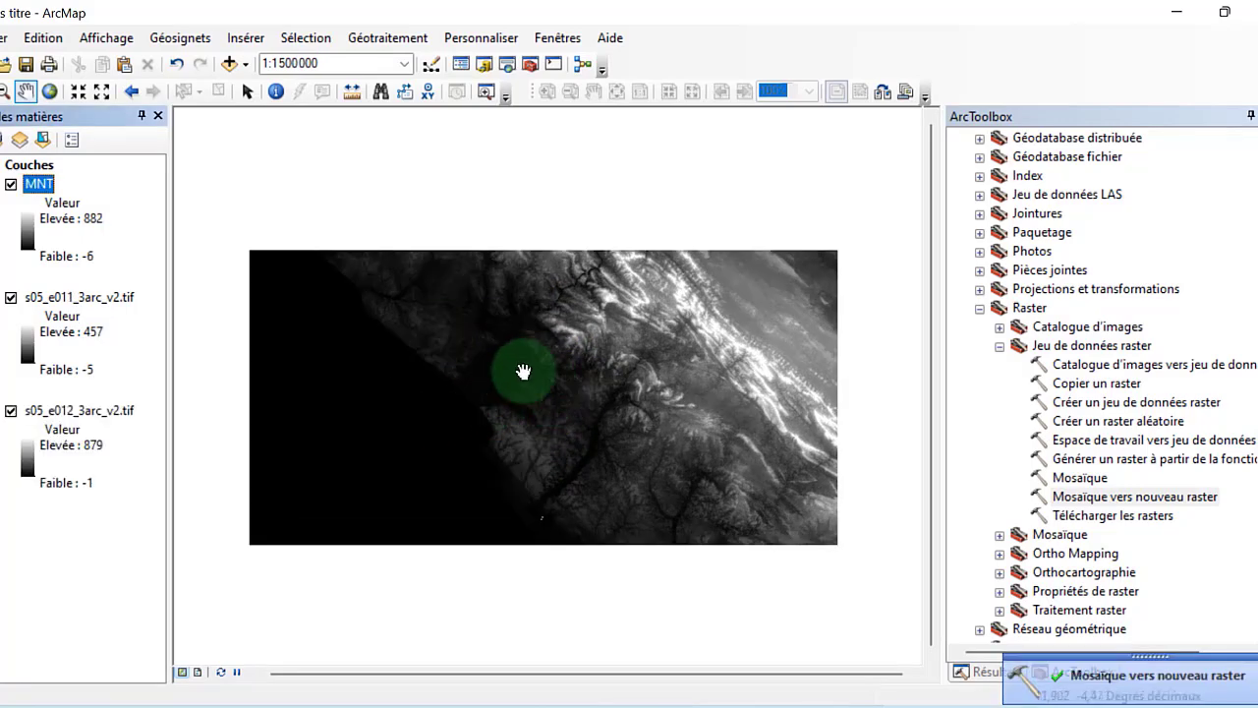
left_click(1, 297)
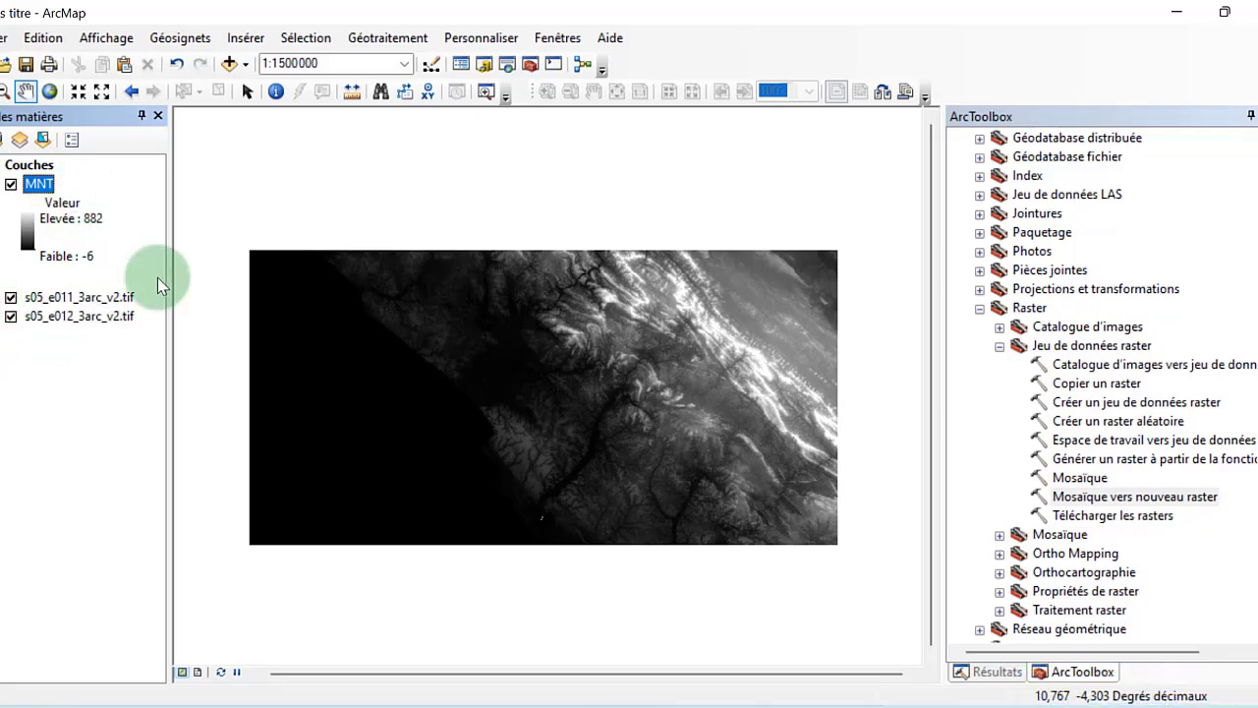
scroll(516, 417, "down", 3)
scroll(516, 417, "up", 2)
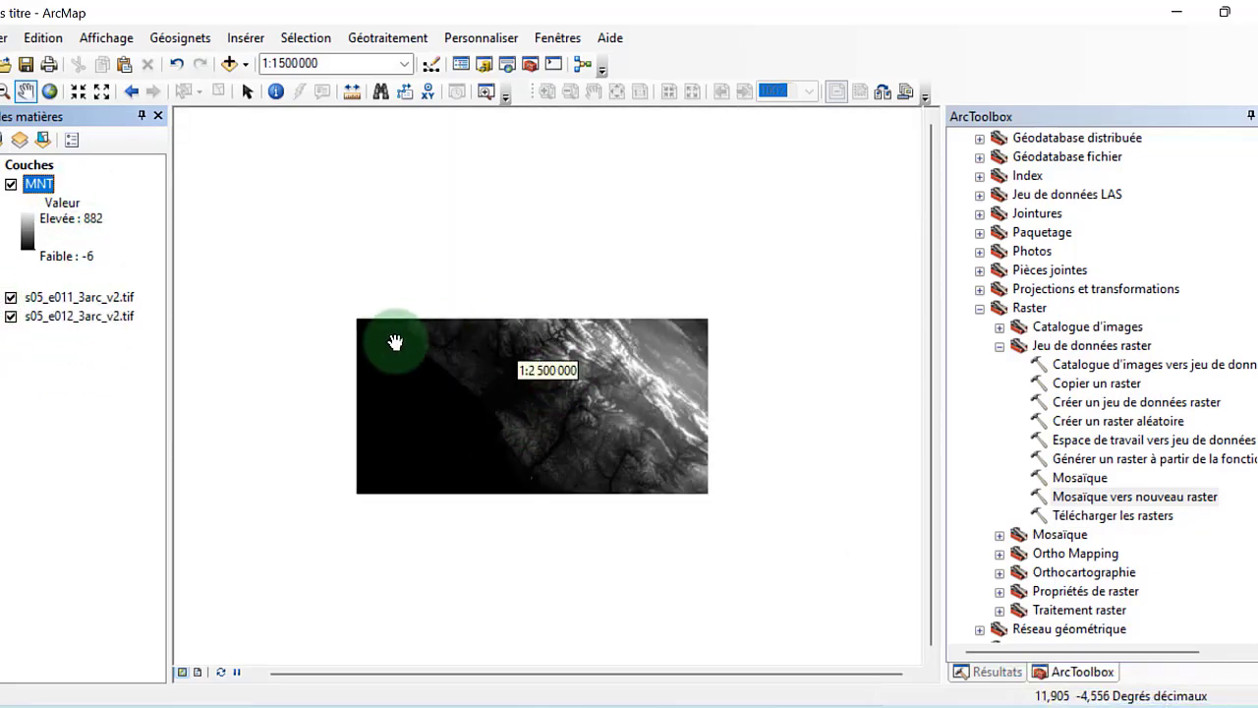
left_click(11, 317)
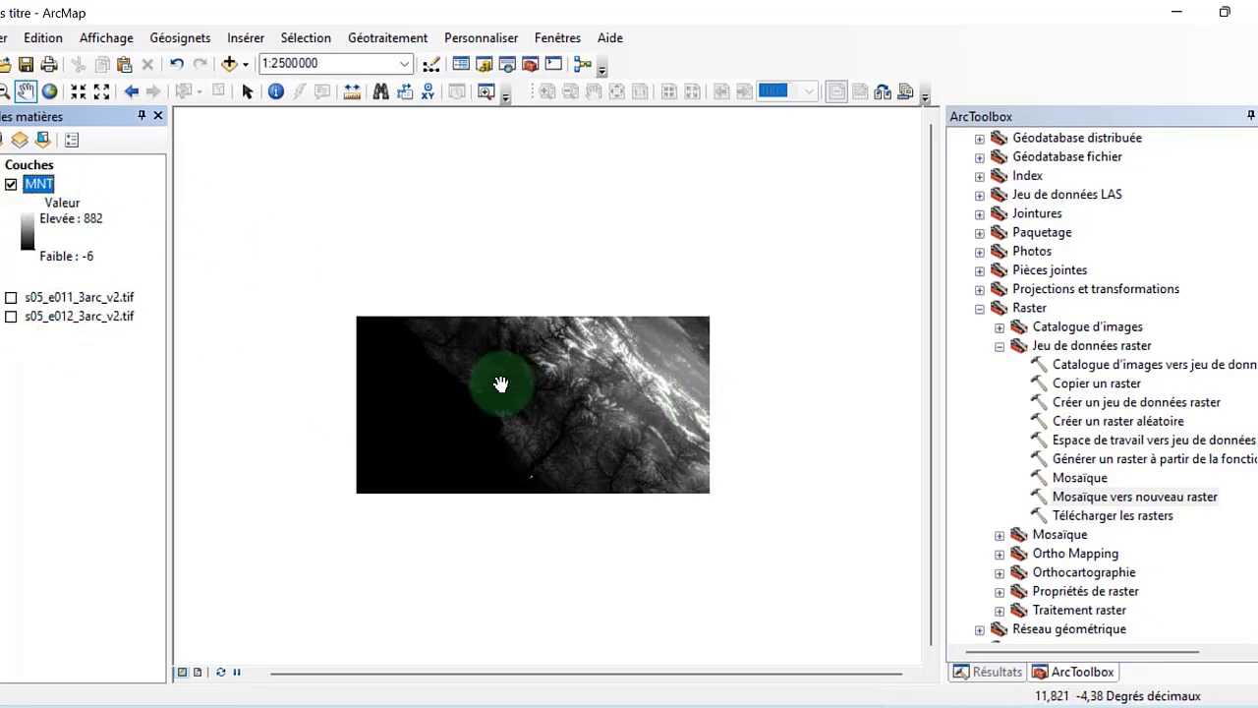
scroll(500, 383, "up", 1)
scroll(531, 371, "down", 2)
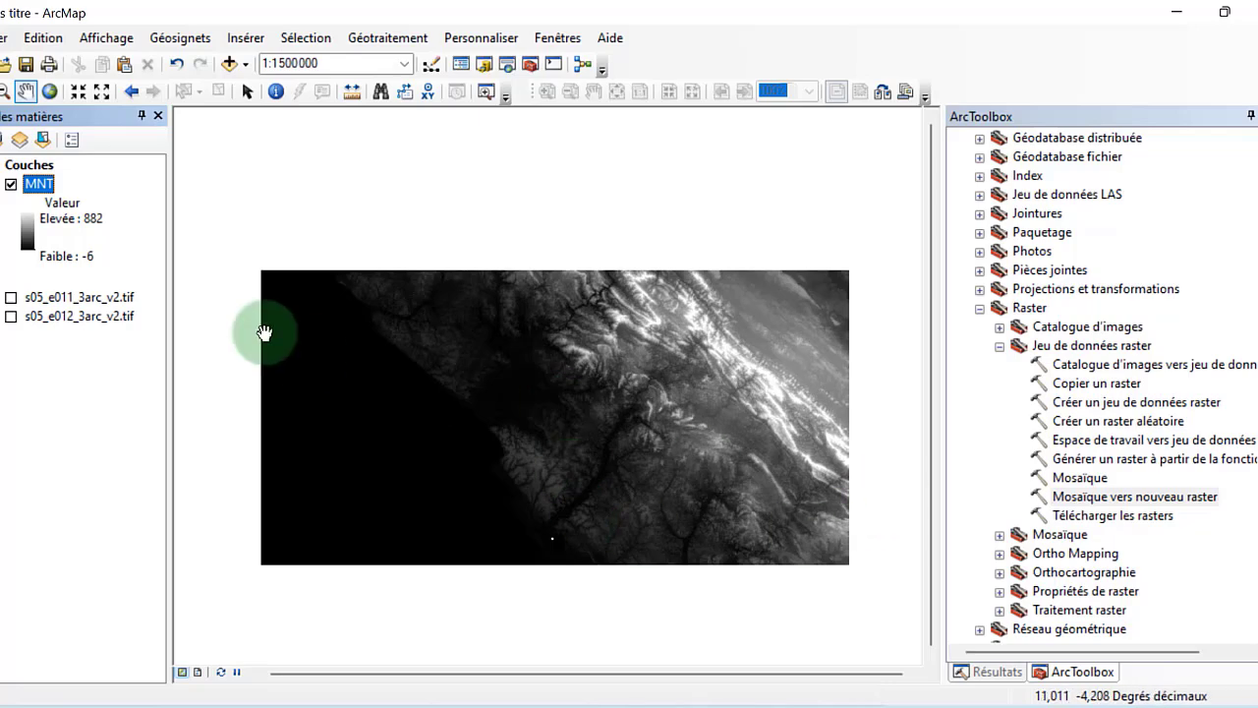
Compare the MNT mosaic with the two source tiles by alternating their visibility, ending with only MNT displayed.
left_click(10, 185)
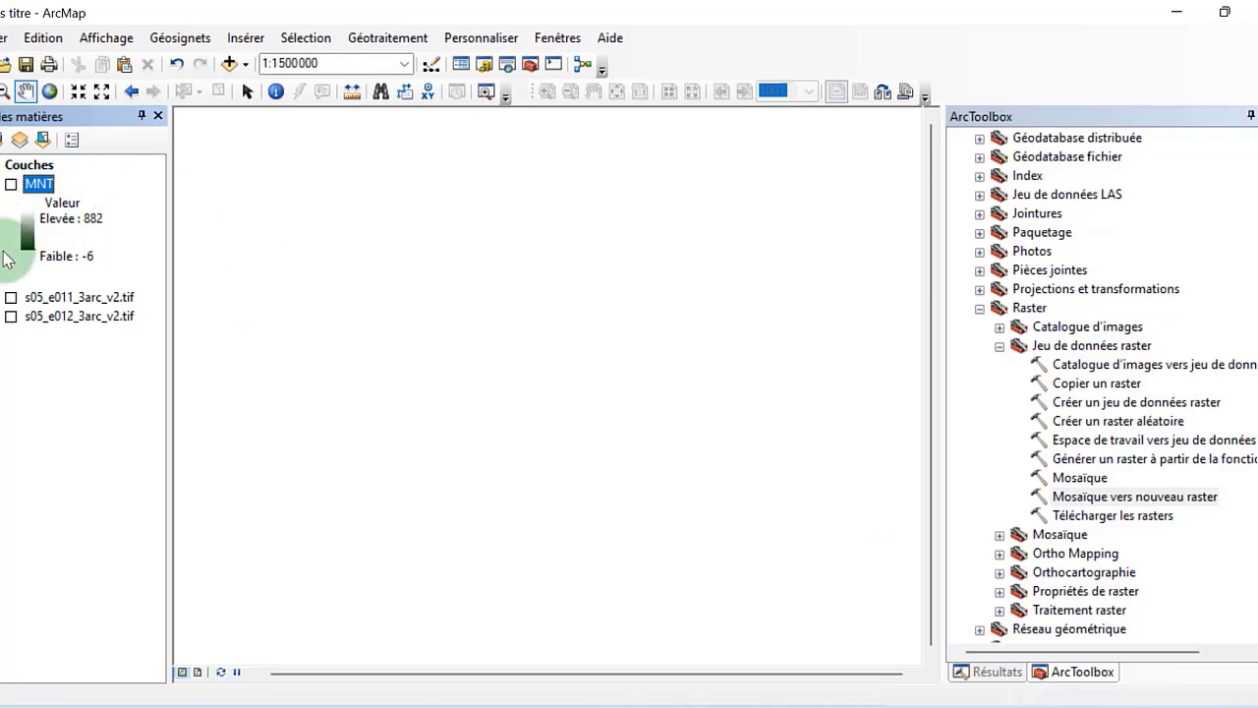
left_click(10, 297)
left_click(11, 317)
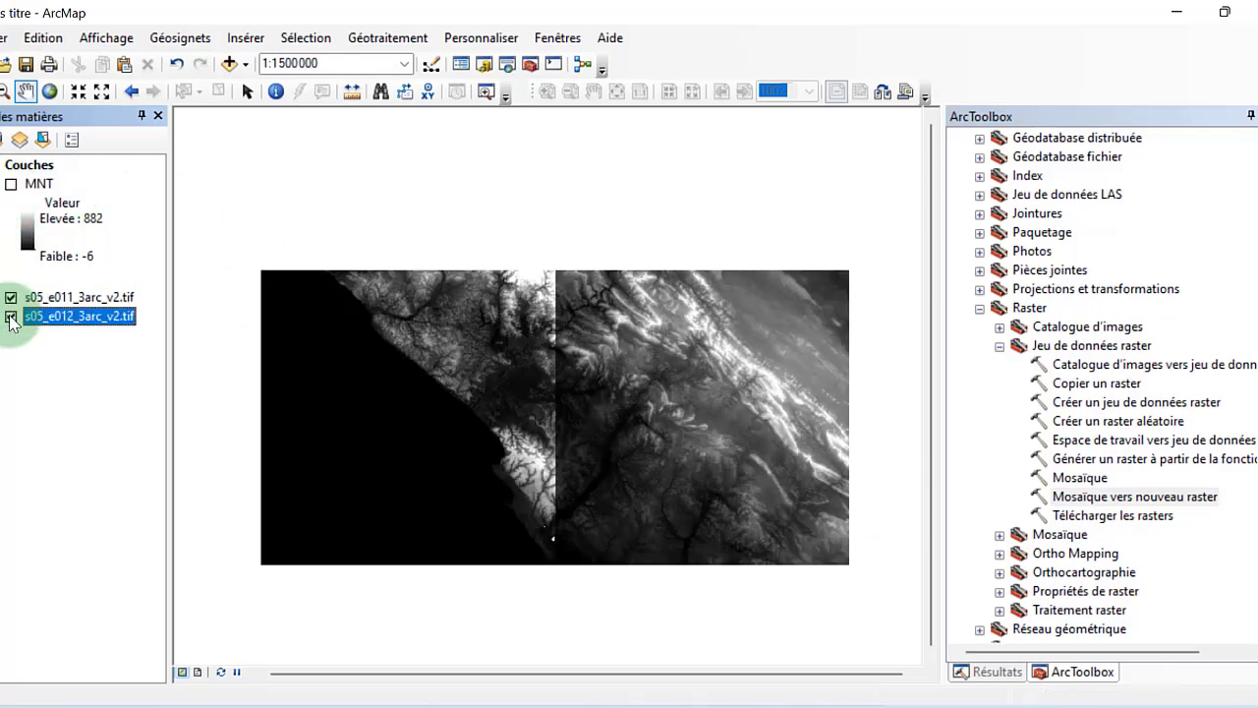
left_click(11, 316)
left_click(11, 297)
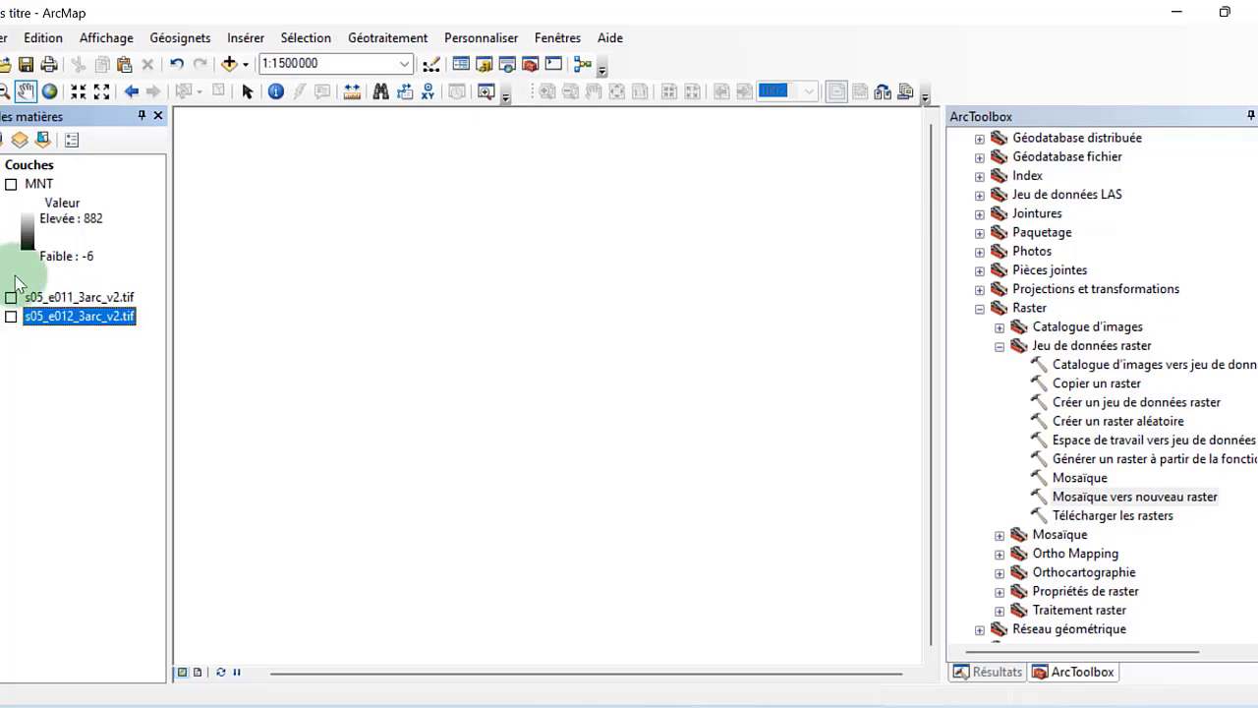
left_click(11, 185)
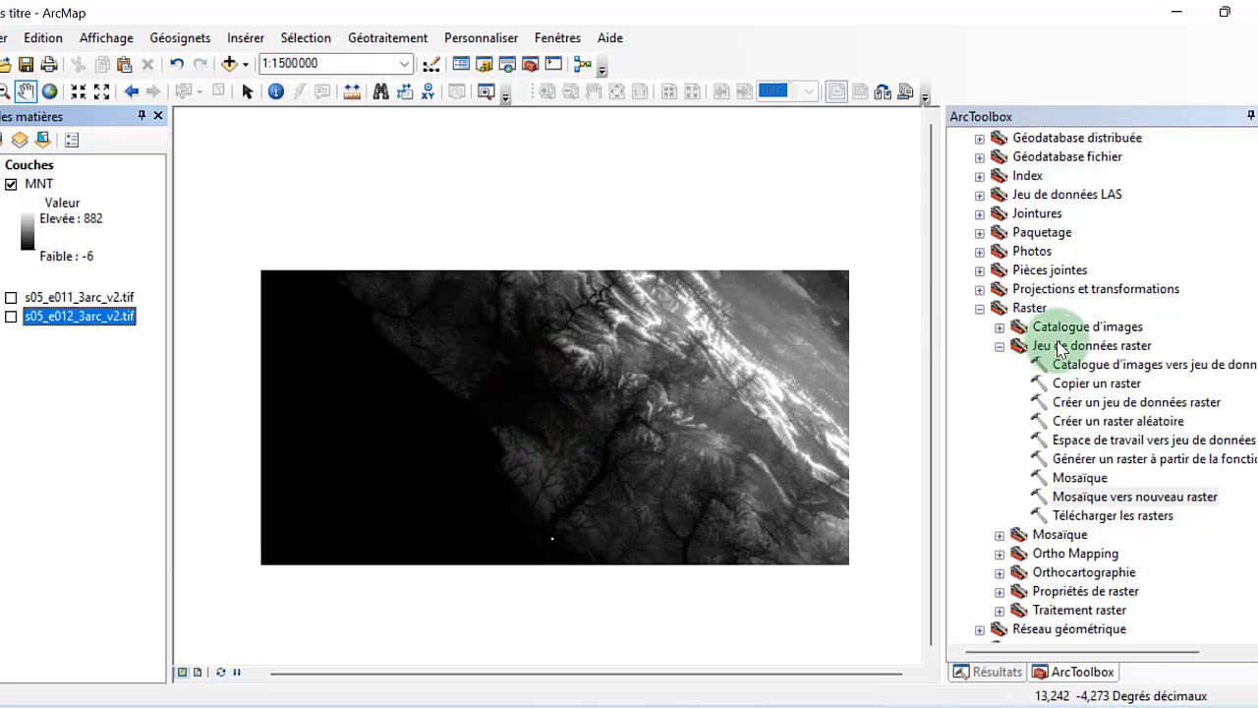
Search for "fill" and open the Remplissage (Spatial Analyst) tool.
key("ctrl+f")
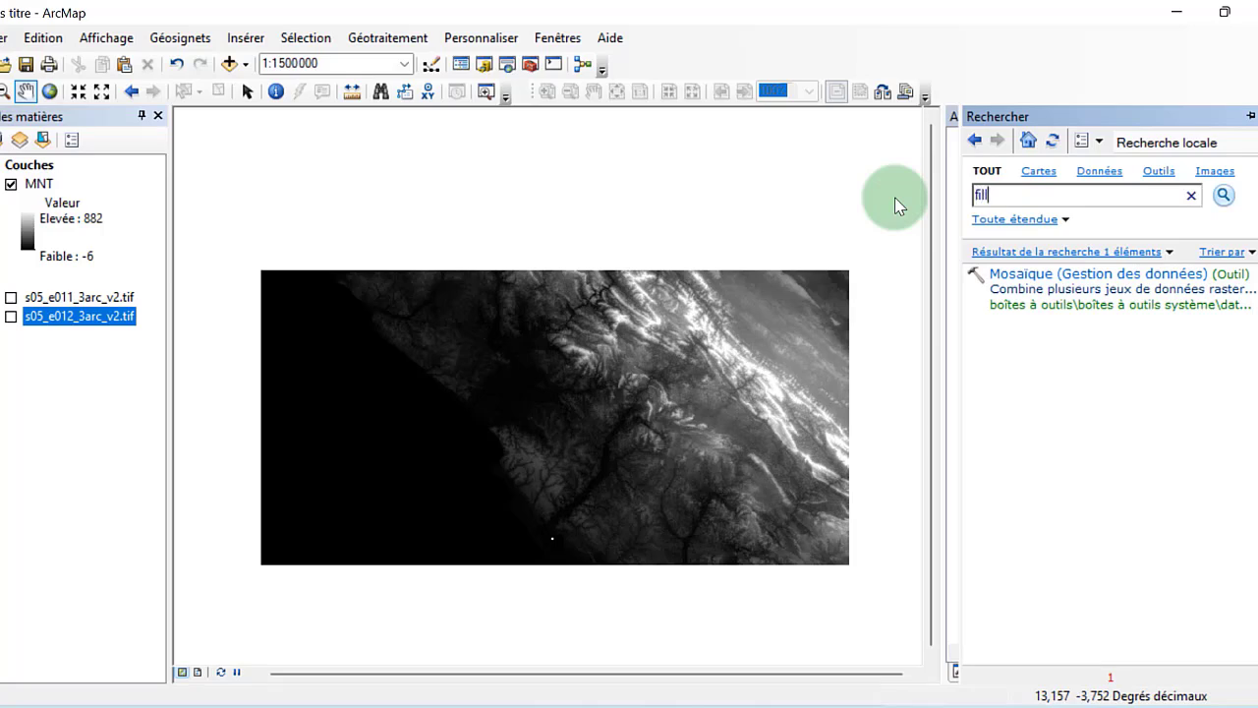
key("Return")
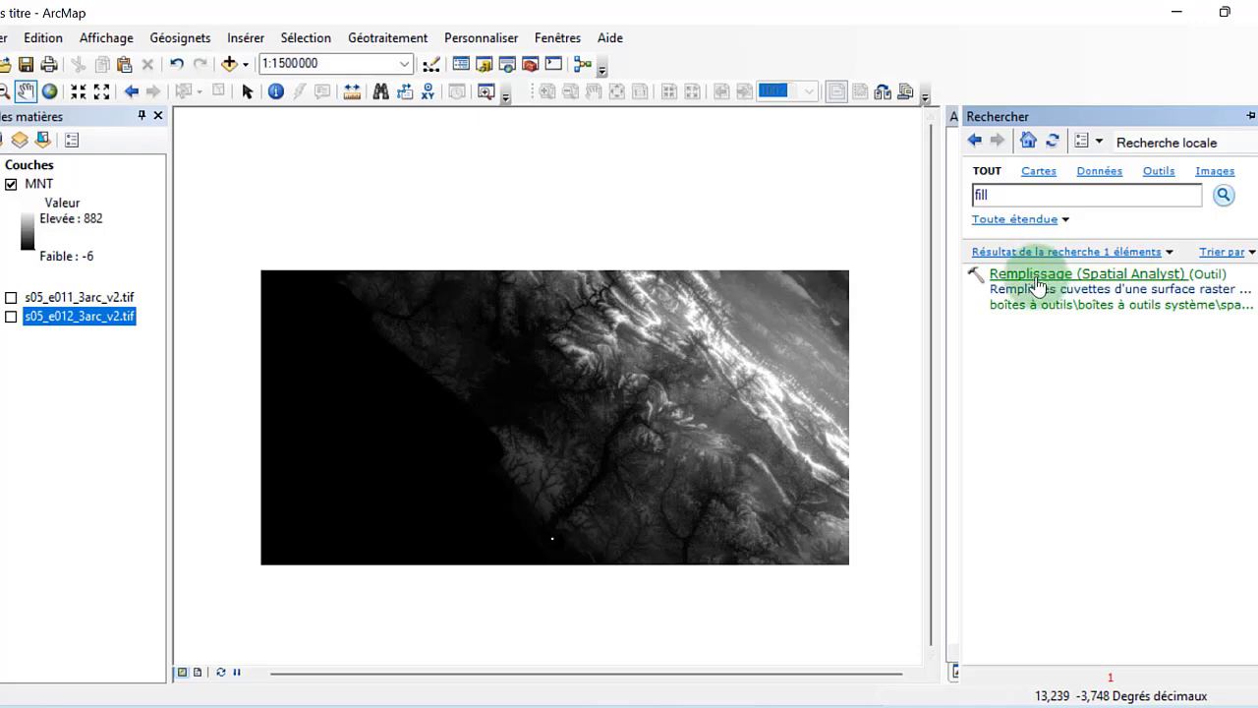
left_click(1037, 277)
Run Remplissage with MNT as the input surface raster and MNT_rempli in BD.gdb as the output surface raster.
left_click(263, 203)
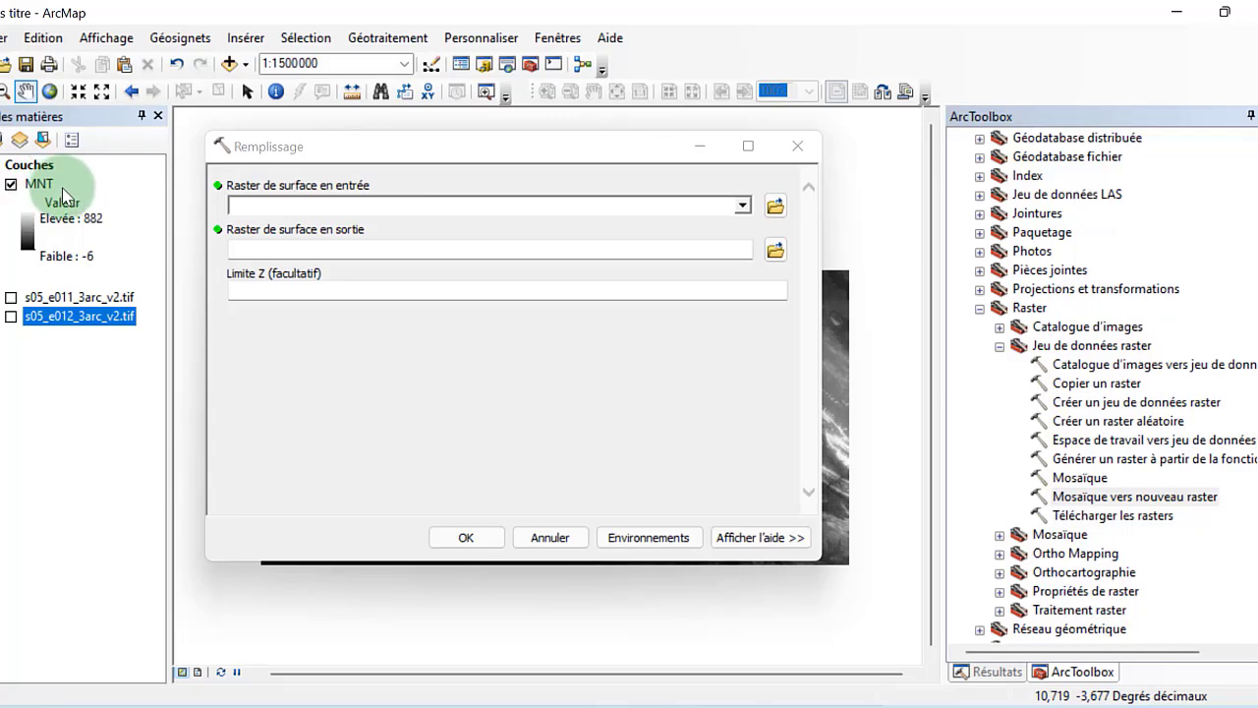
left_click(742, 206)
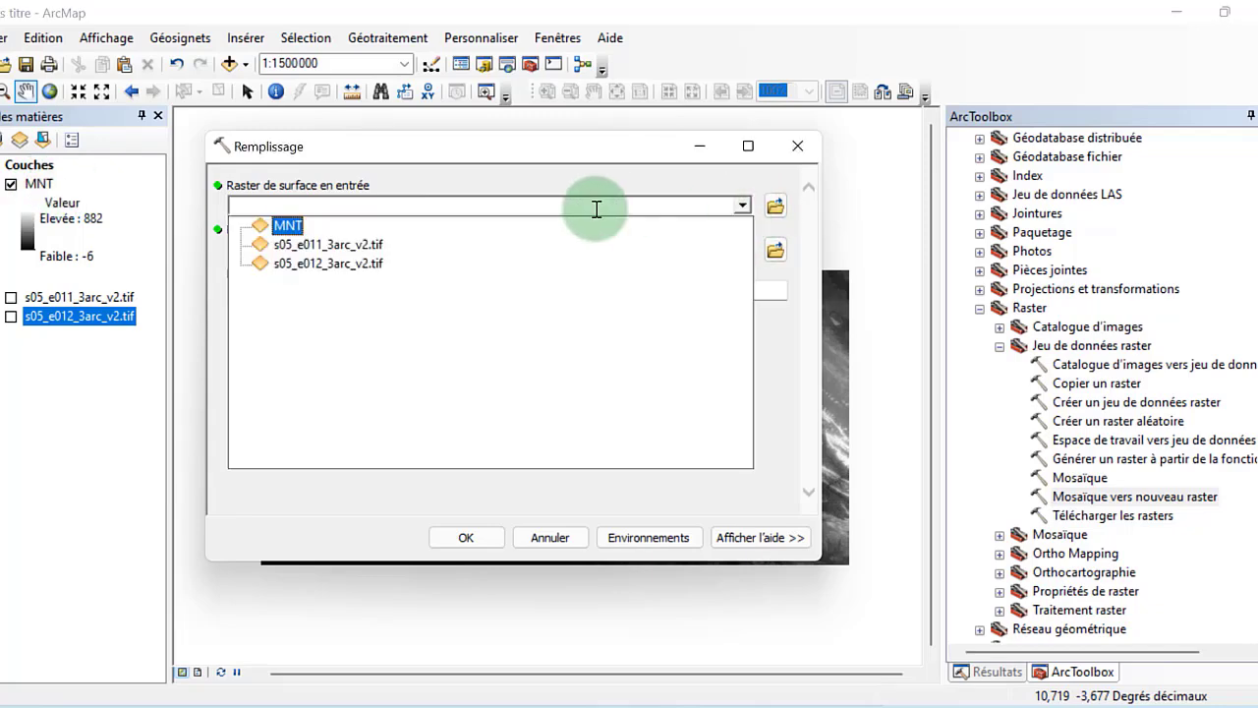
left_click(287, 225)
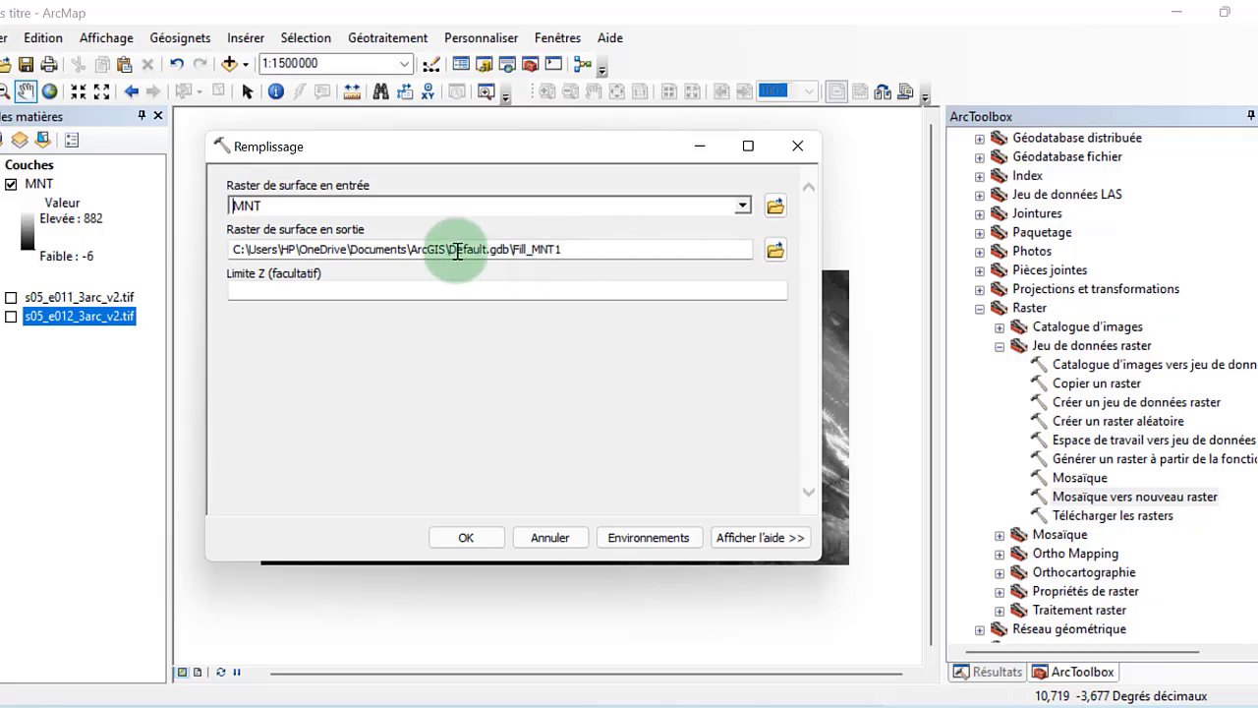
left_click(775, 250)
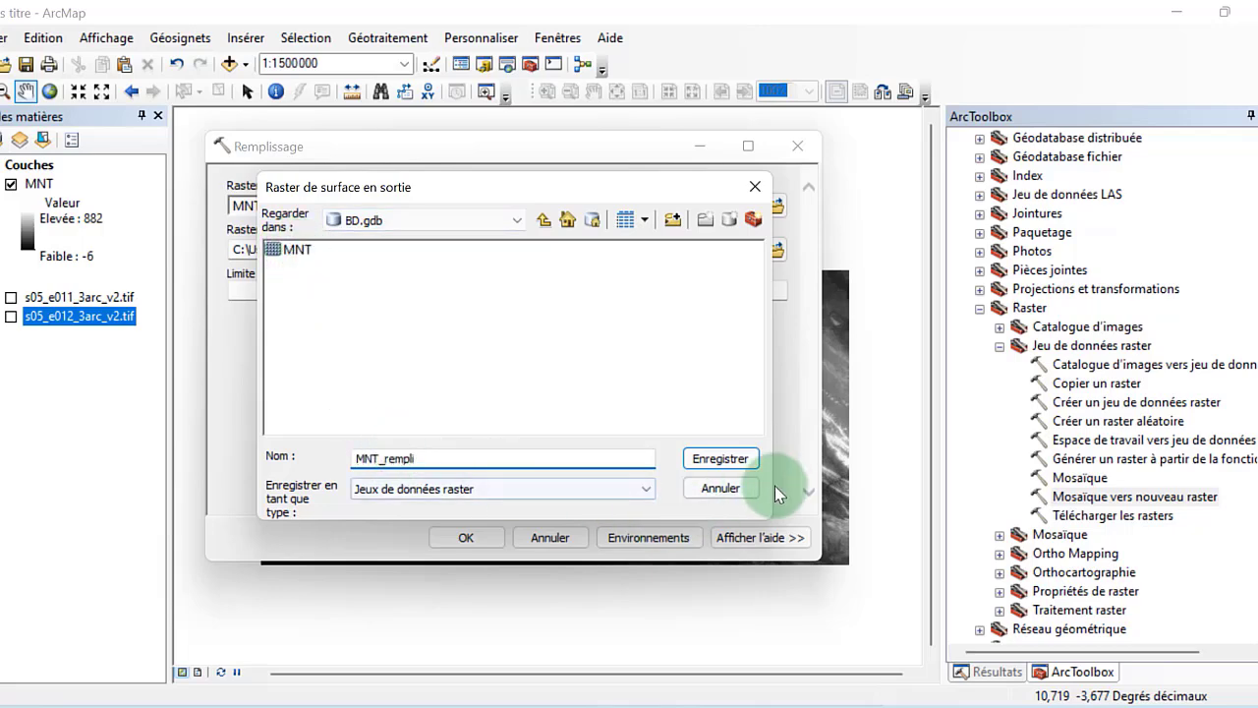
left_click(743, 456)
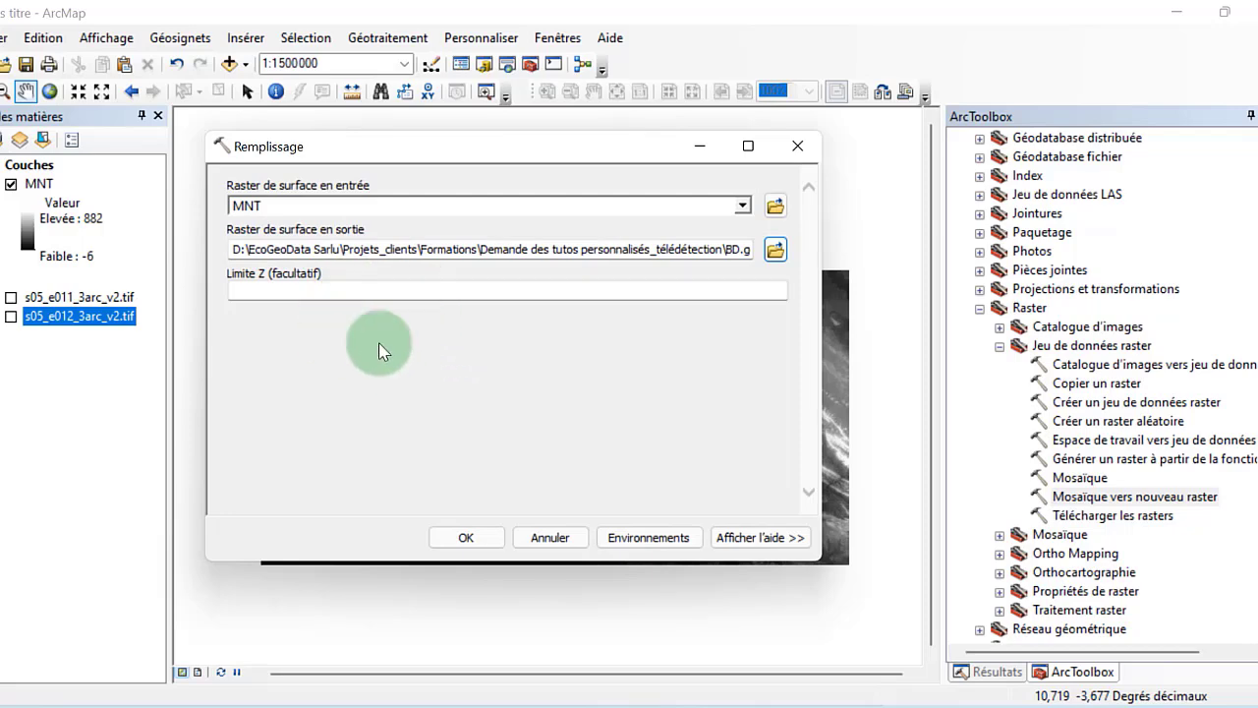
left_click(470, 538)
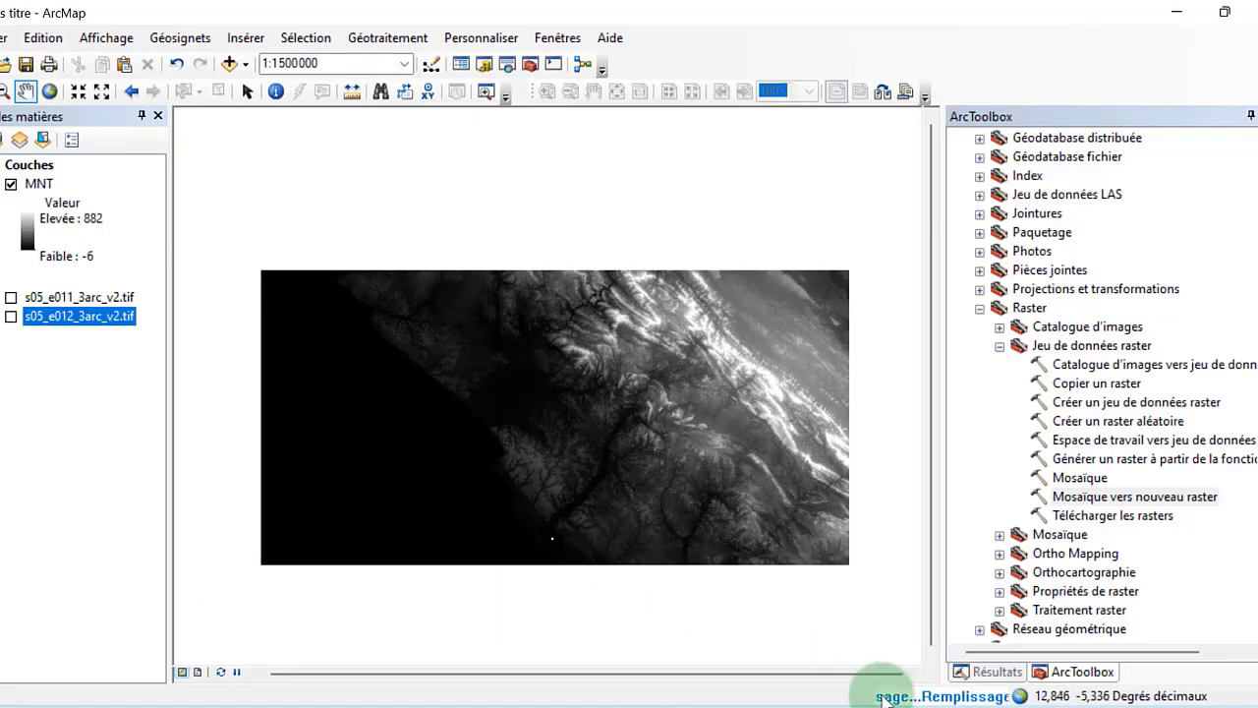